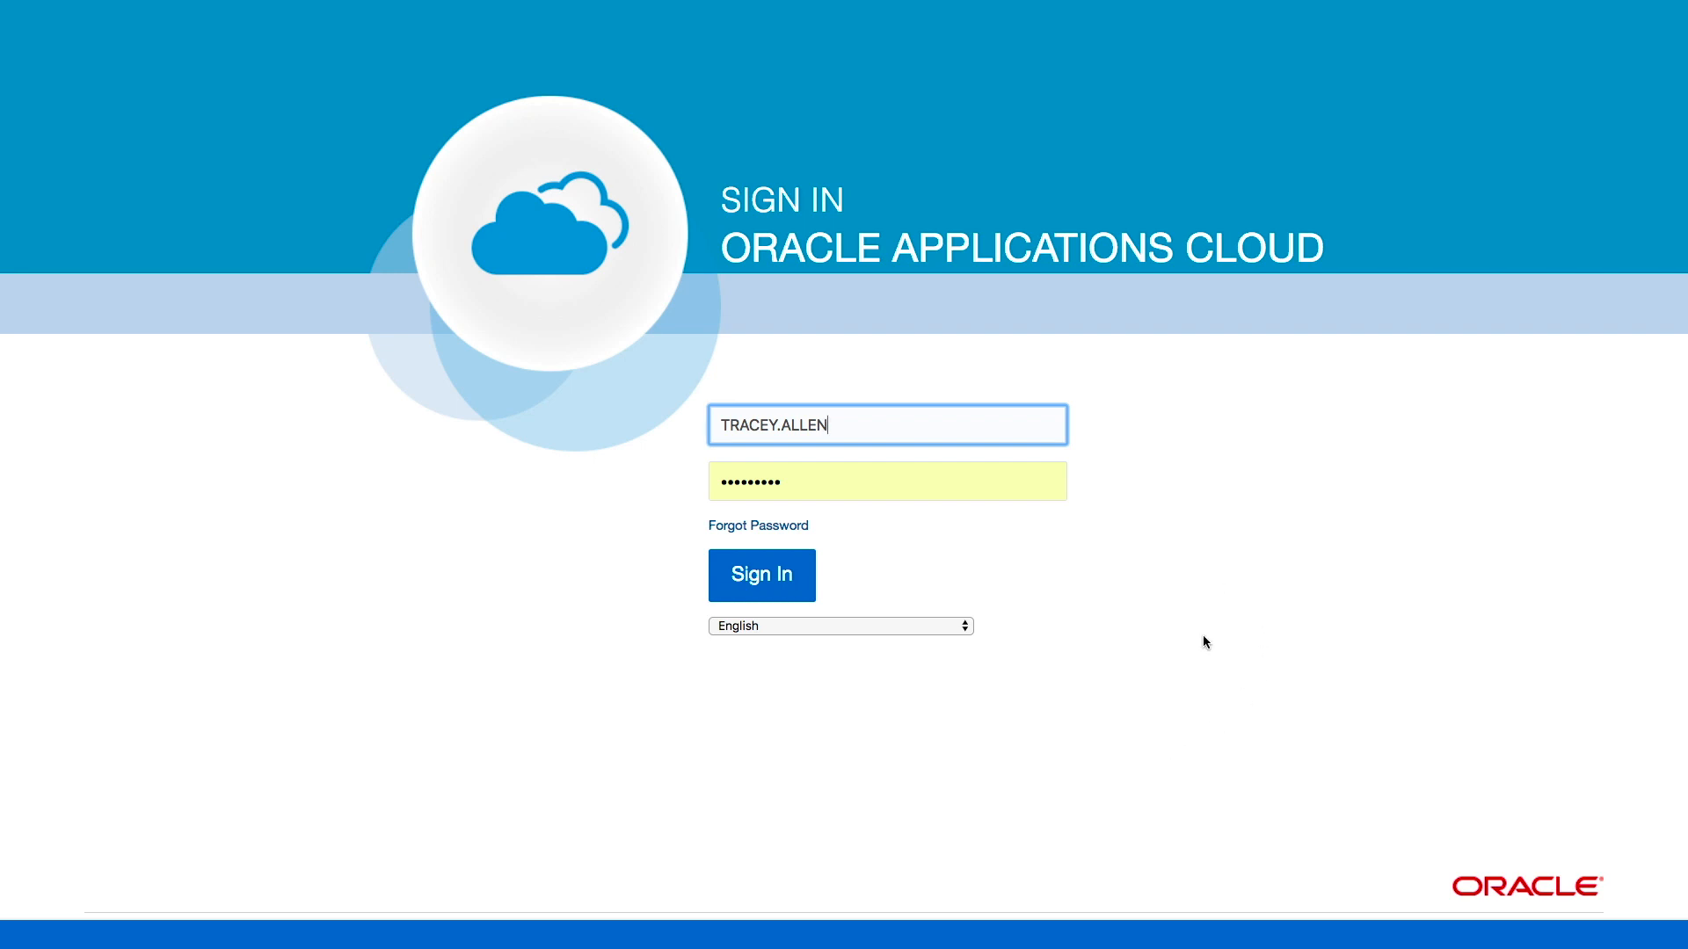
# Sign in and start creating a new transaction from the Receivables Billing work area
pyautogui.click(765, 574)
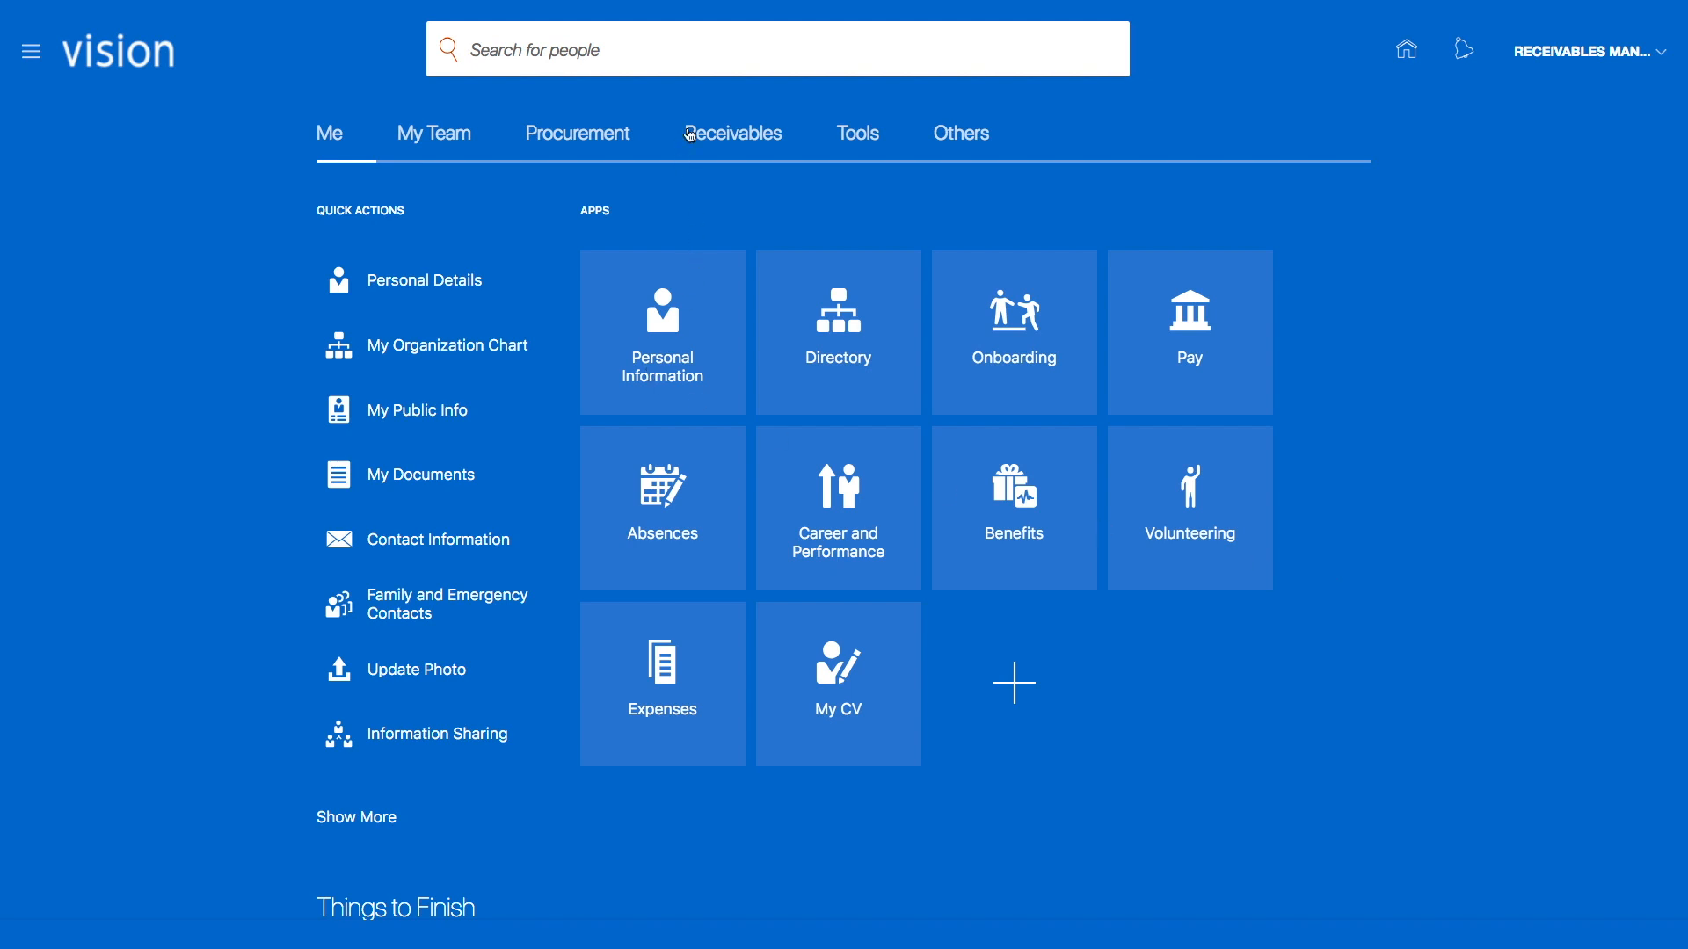
pyautogui.click(717, 139)
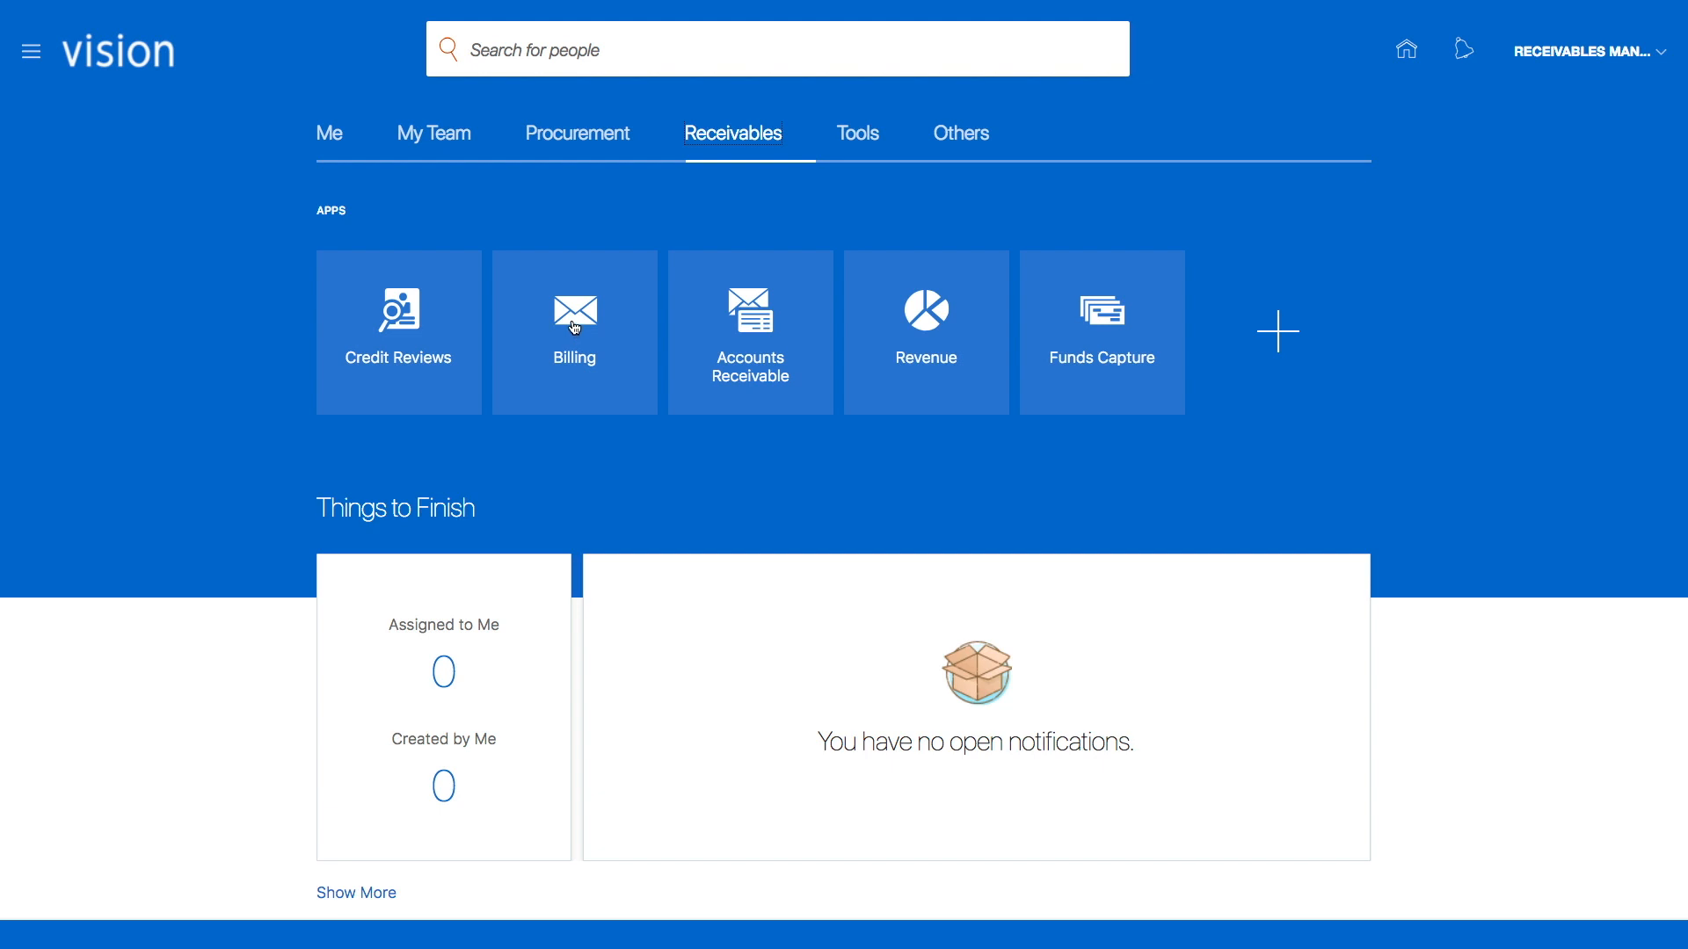
pyautogui.click(575, 328)
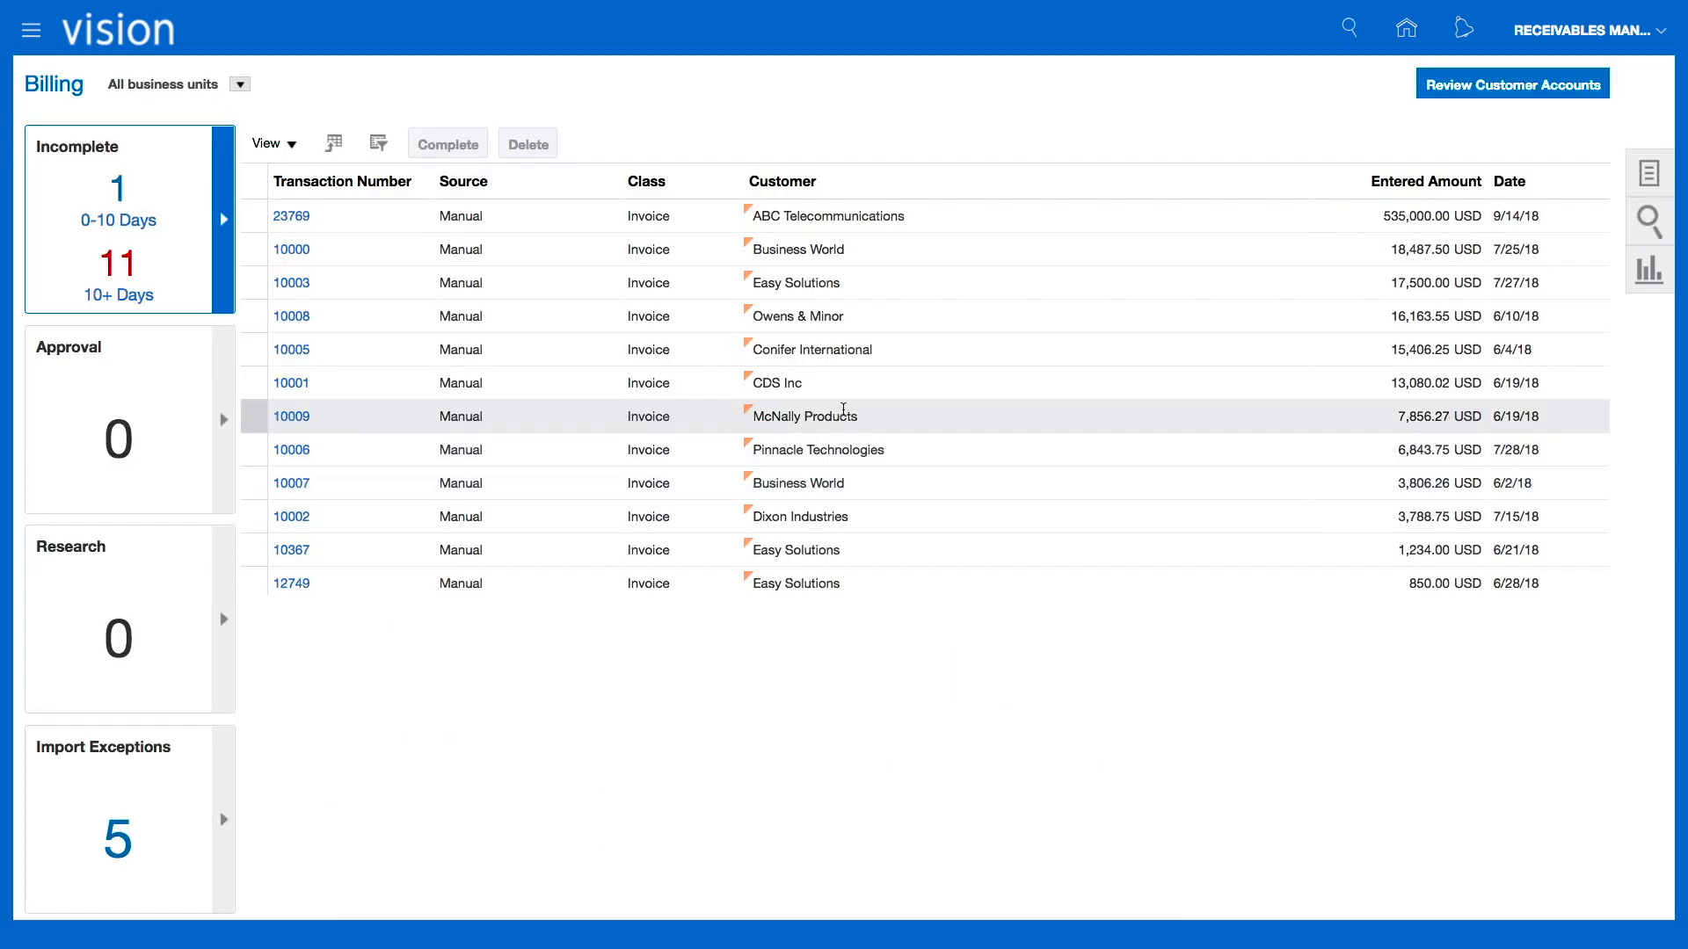
pyautogui.click(1649, 173)
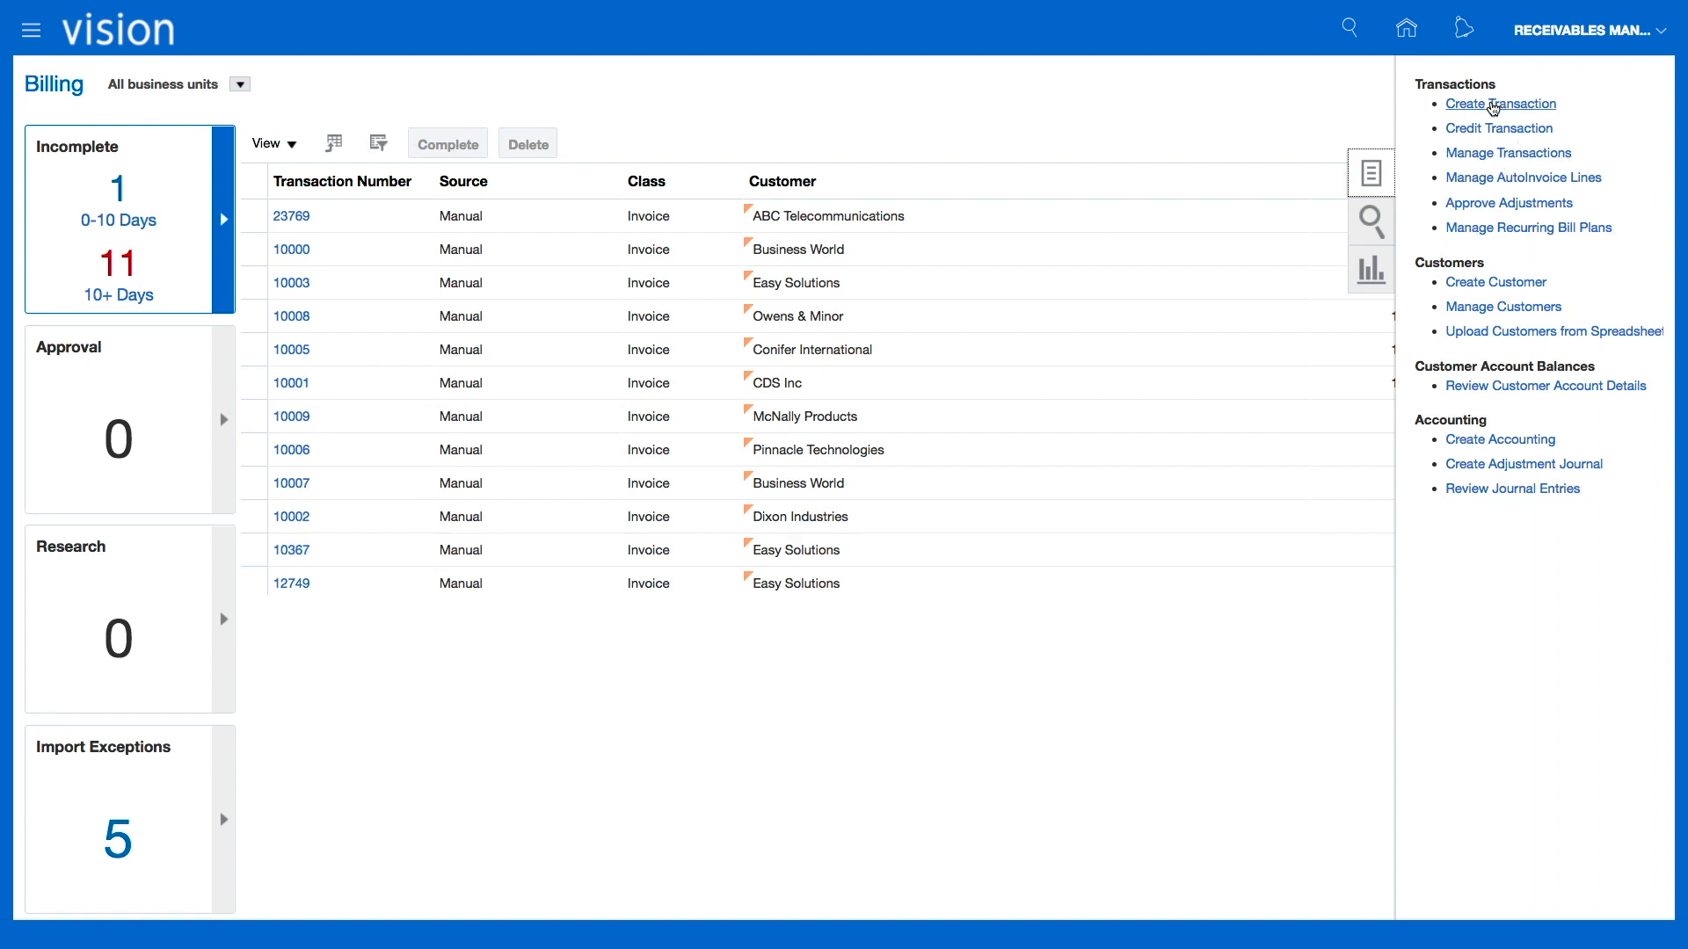
pyautogui.click(1492, 105)
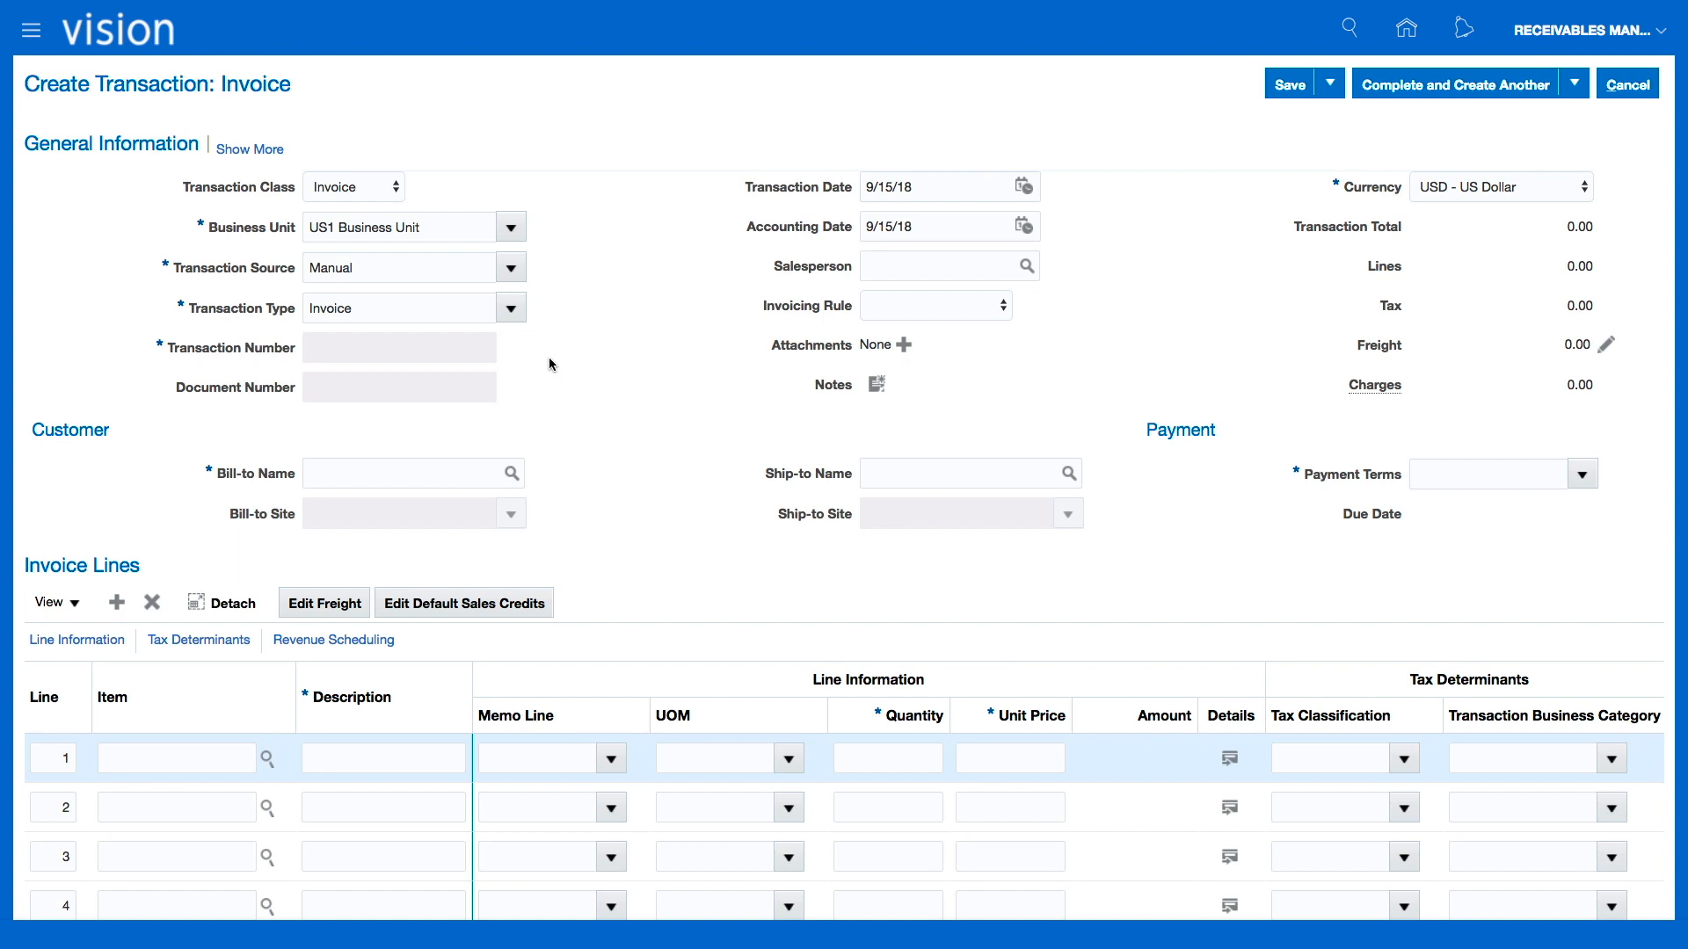
# Set the invoice's bill-to customer to Computer Service and Rentals
pyautogui.click(328, 472)
pyautogui.write('Compu')
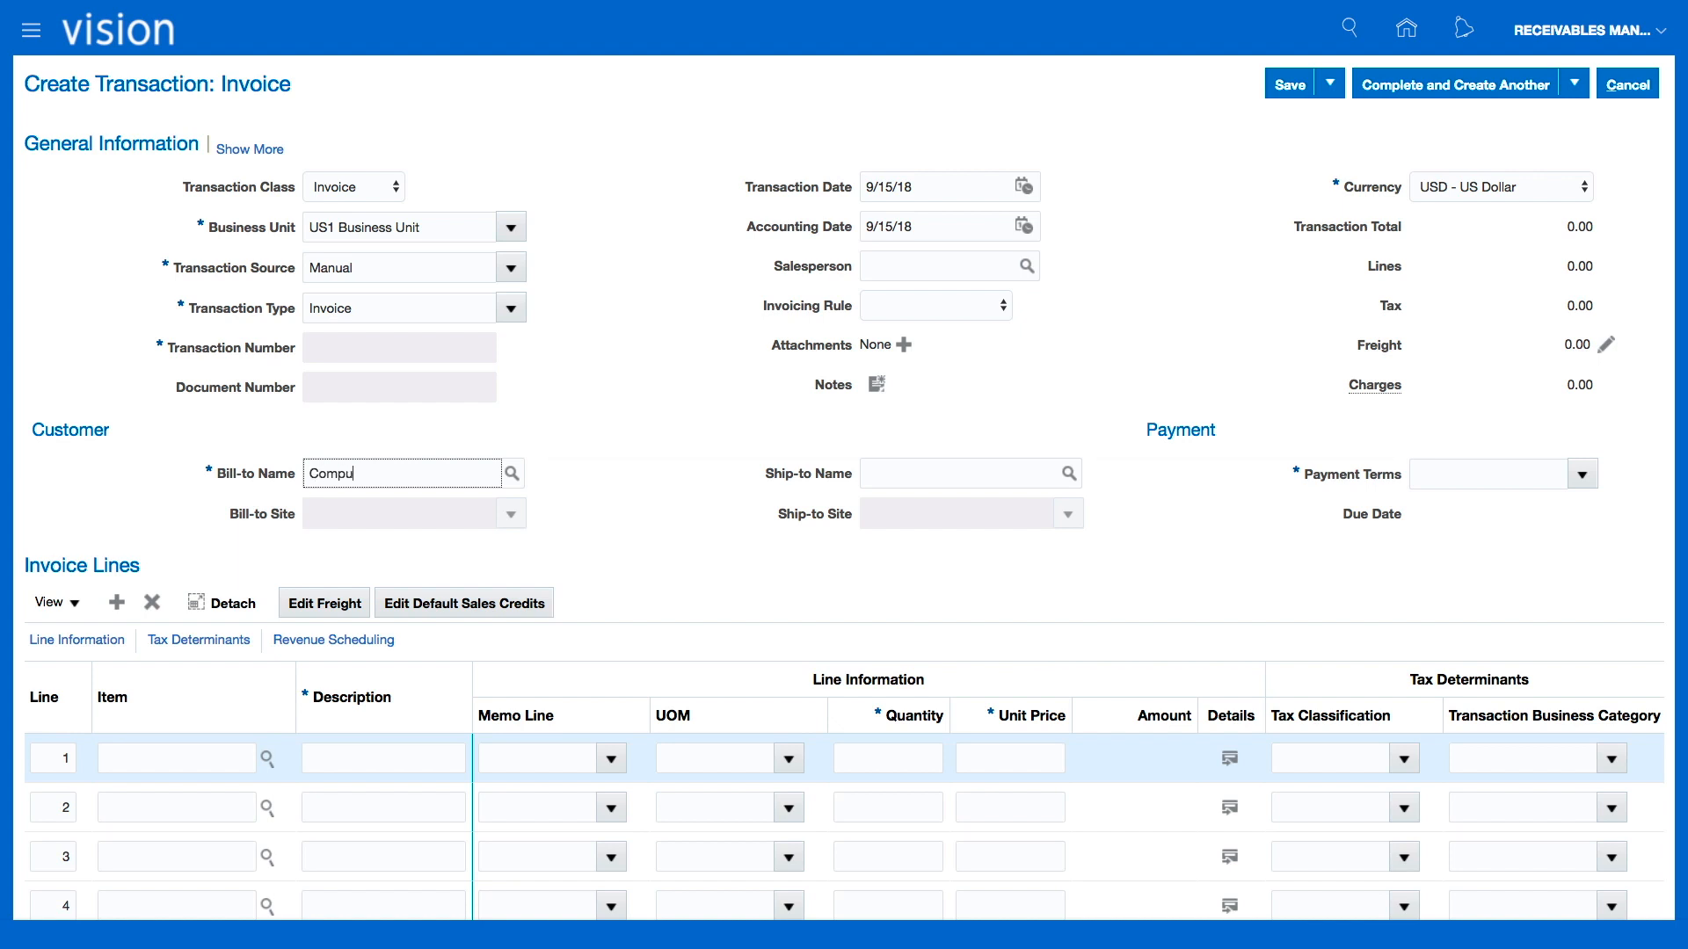
pyautogui.write('ter Service and Rentals')
pyautogui.press('Tab')
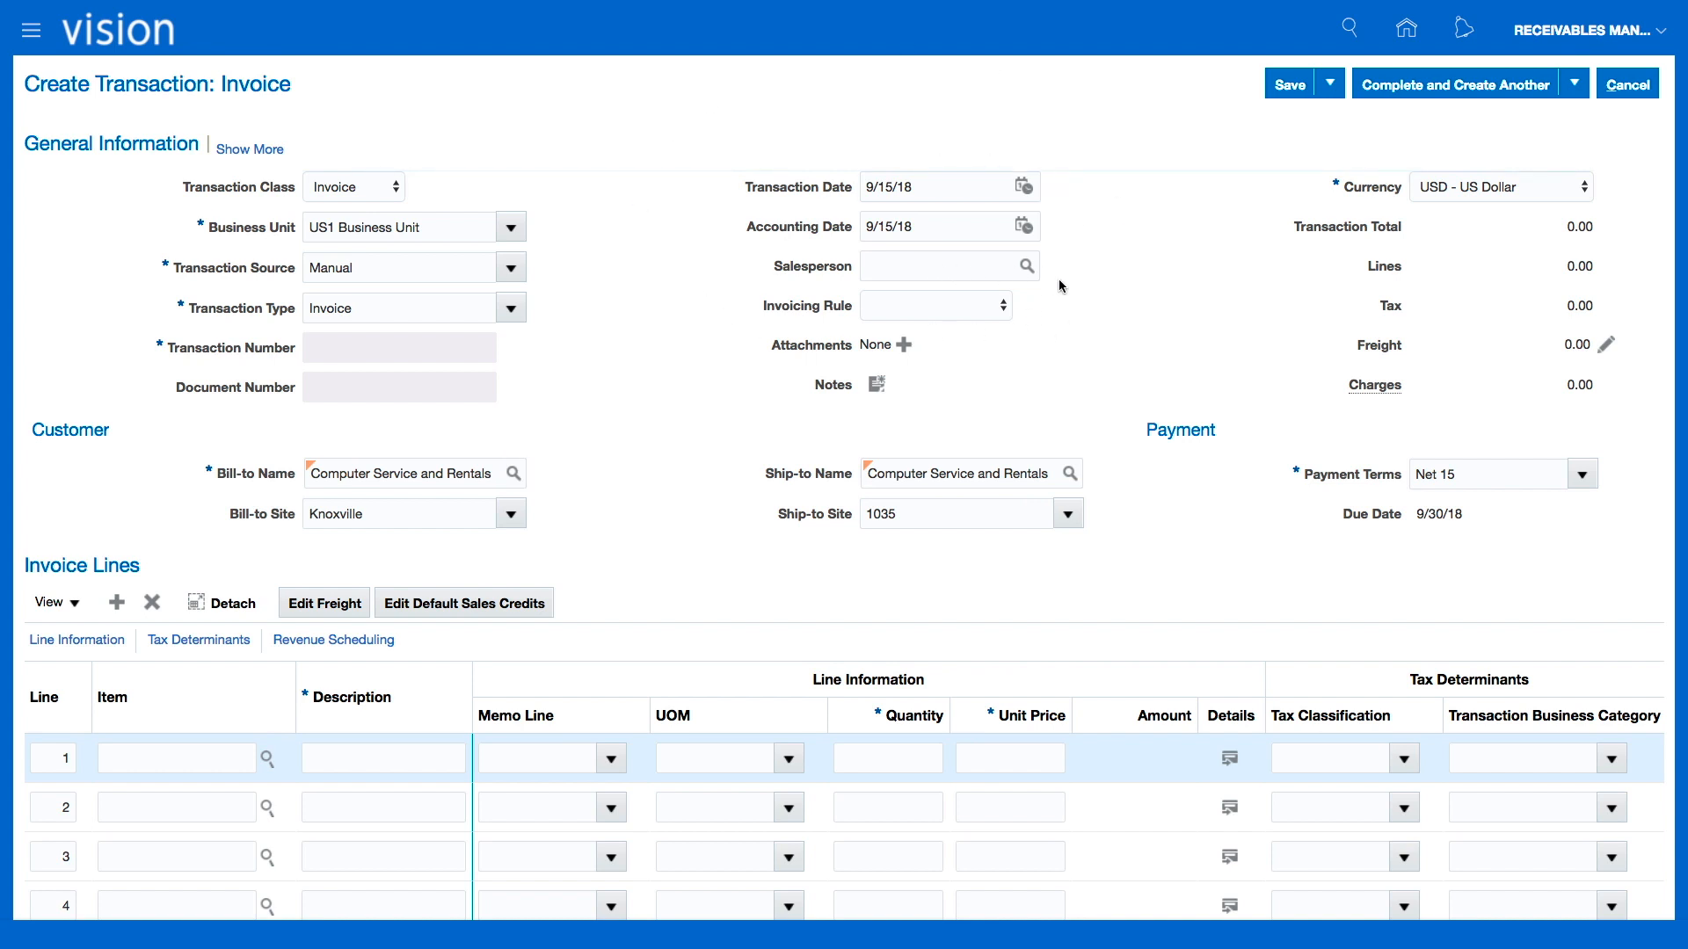
# Review the invoicing rule choices and the expanded customer, payment and miscellaneous details of the invoice
pyautogui.click(1004, 311)
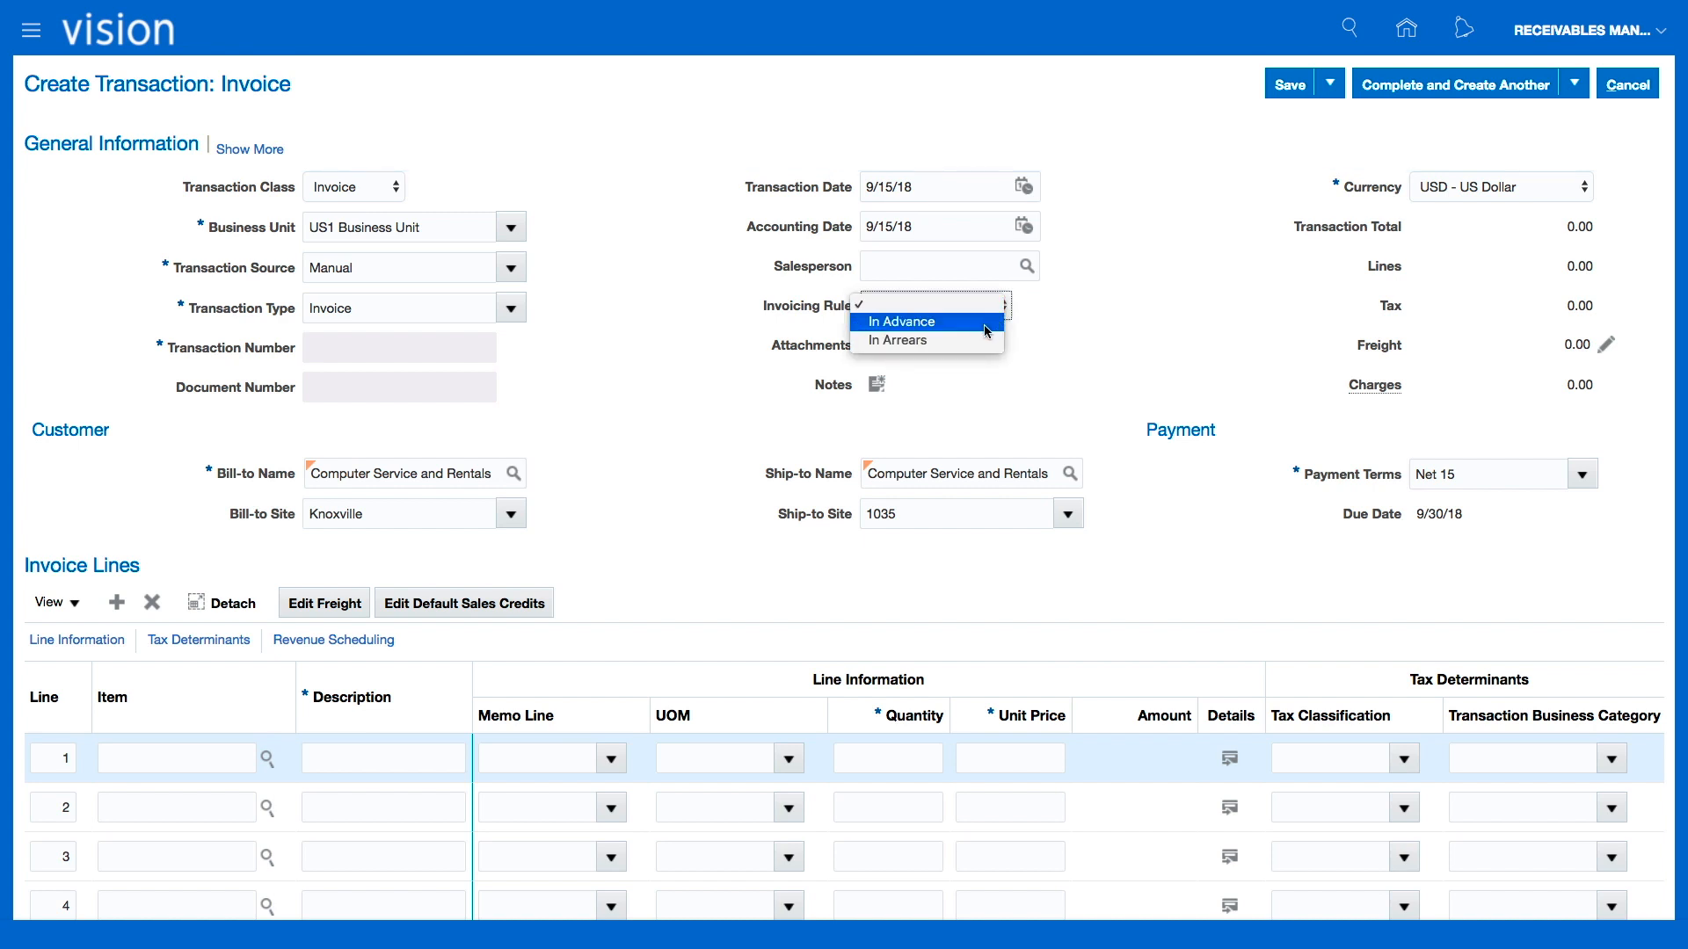
pyautogui.click(1079, 346)
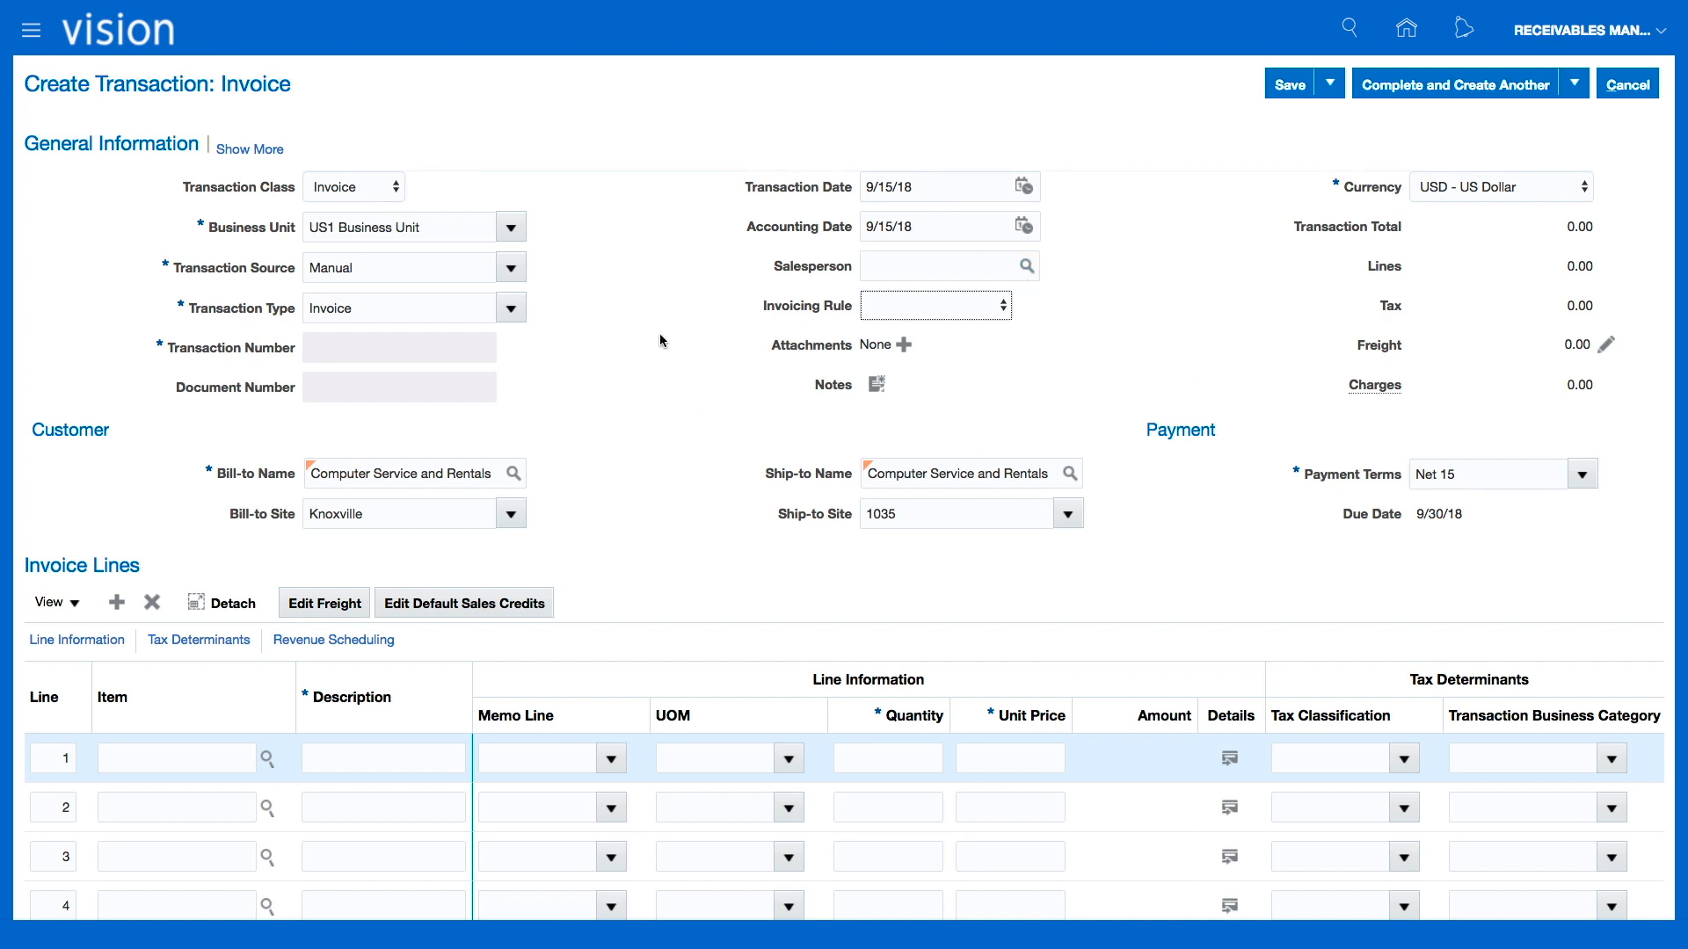
pyautogui.click(250, 151)
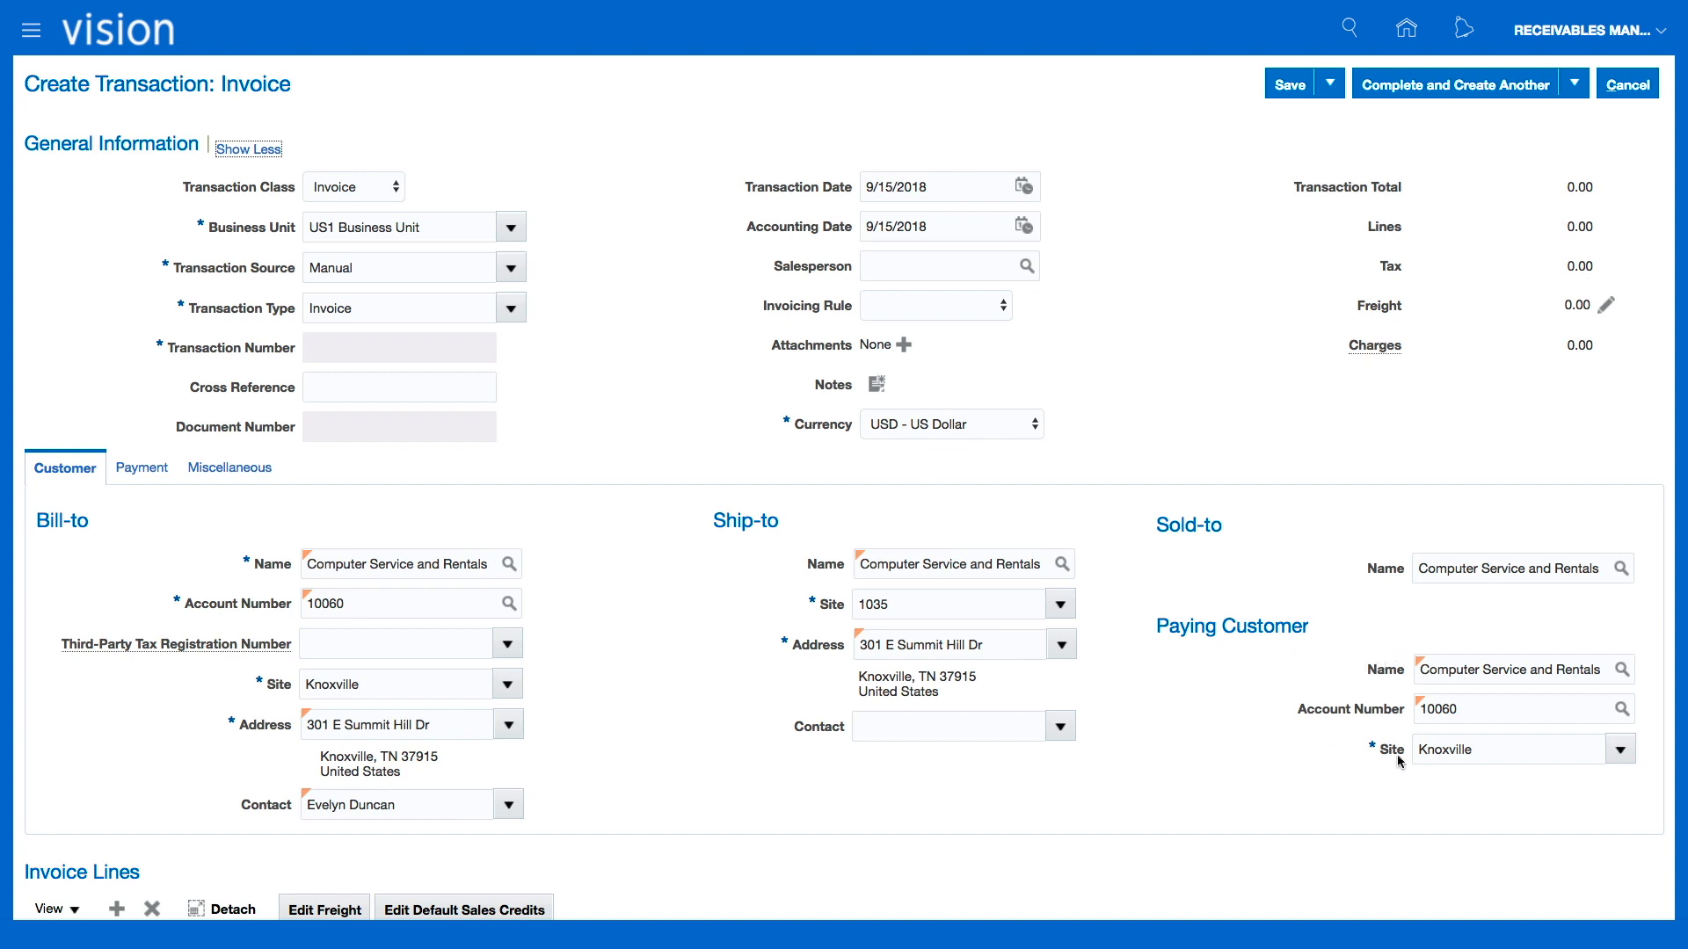
pyautogui.click(141, 475)
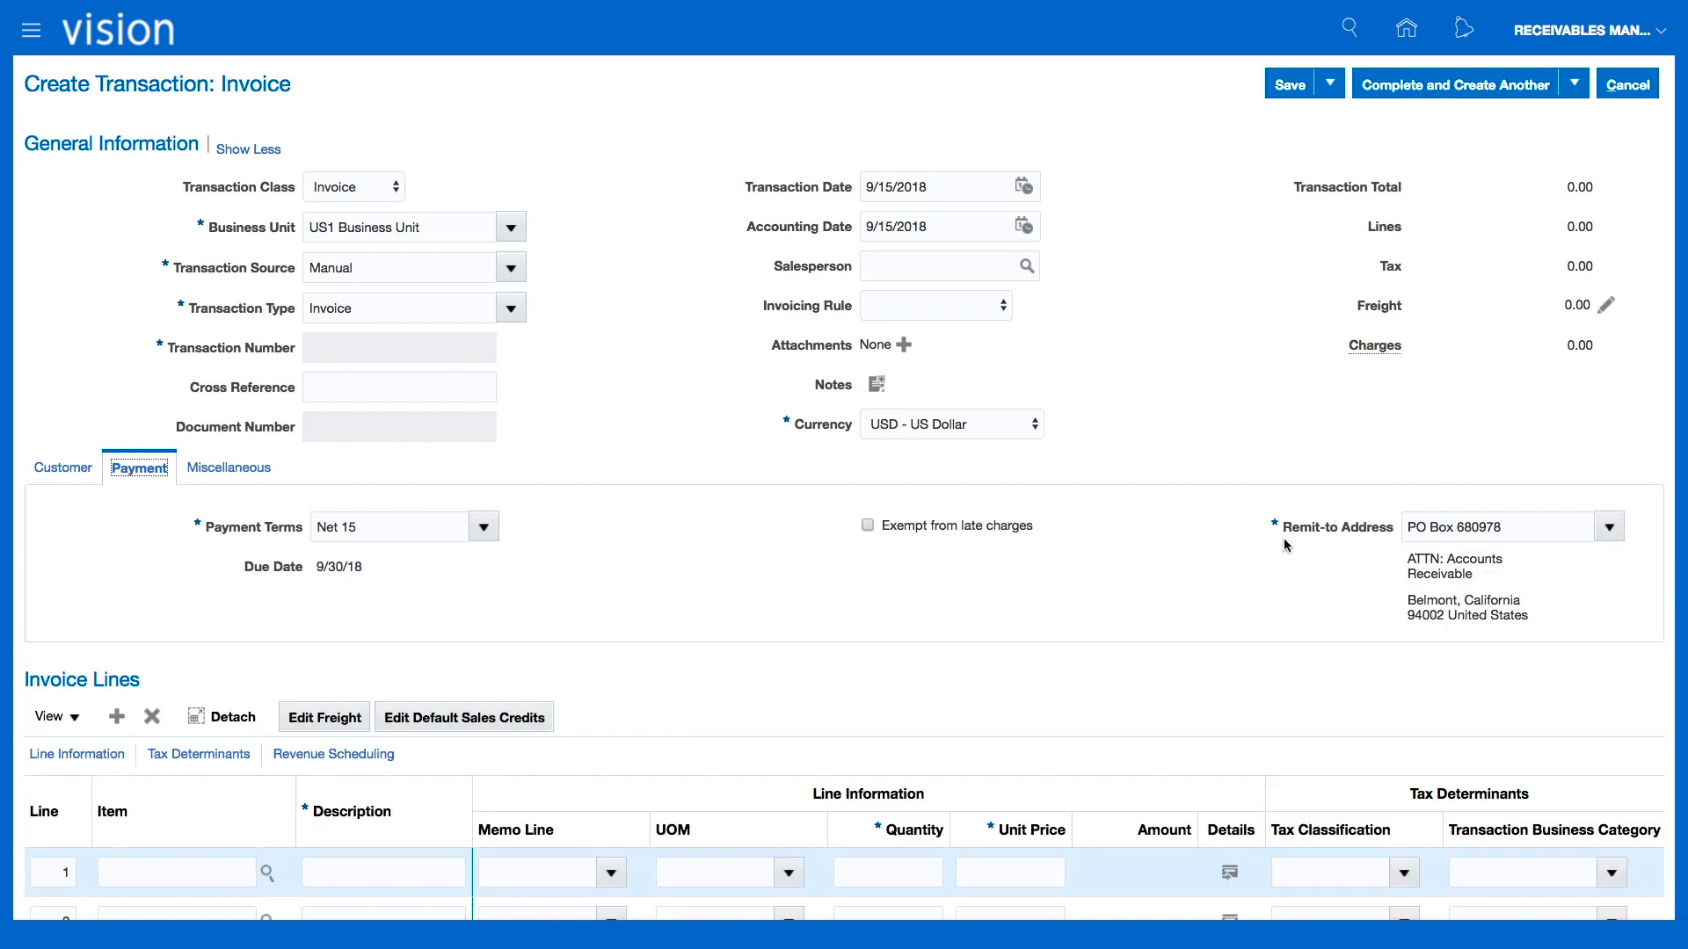
pyautogui.click(239, 468)
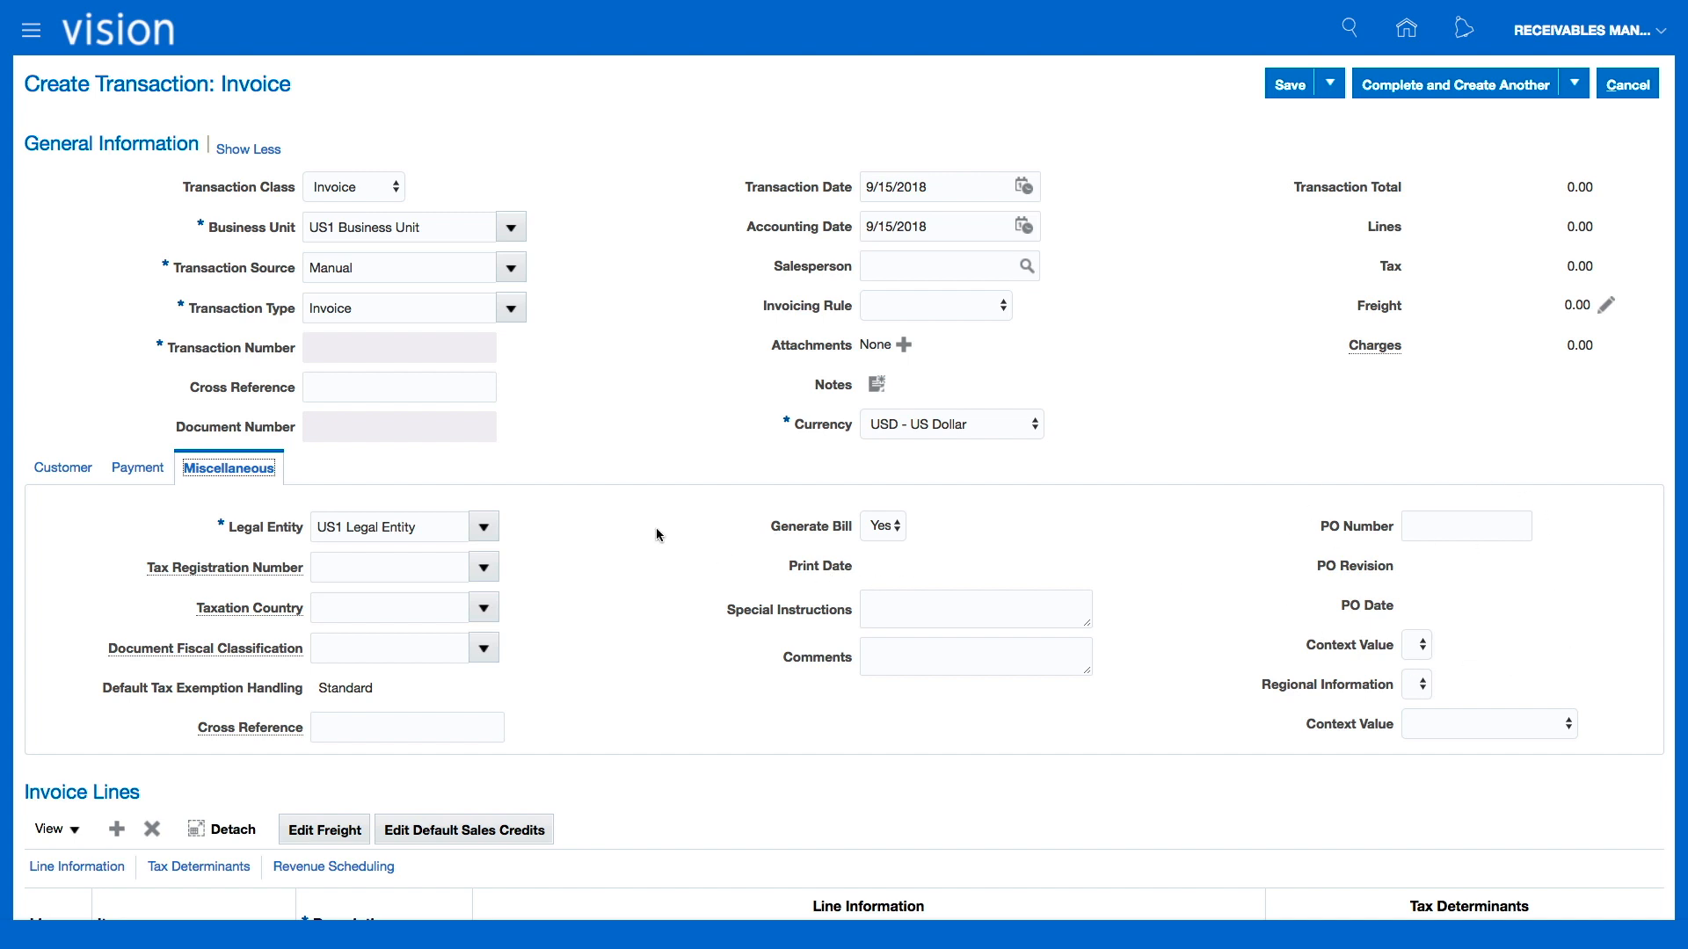
pyautogui.click(246, 148)
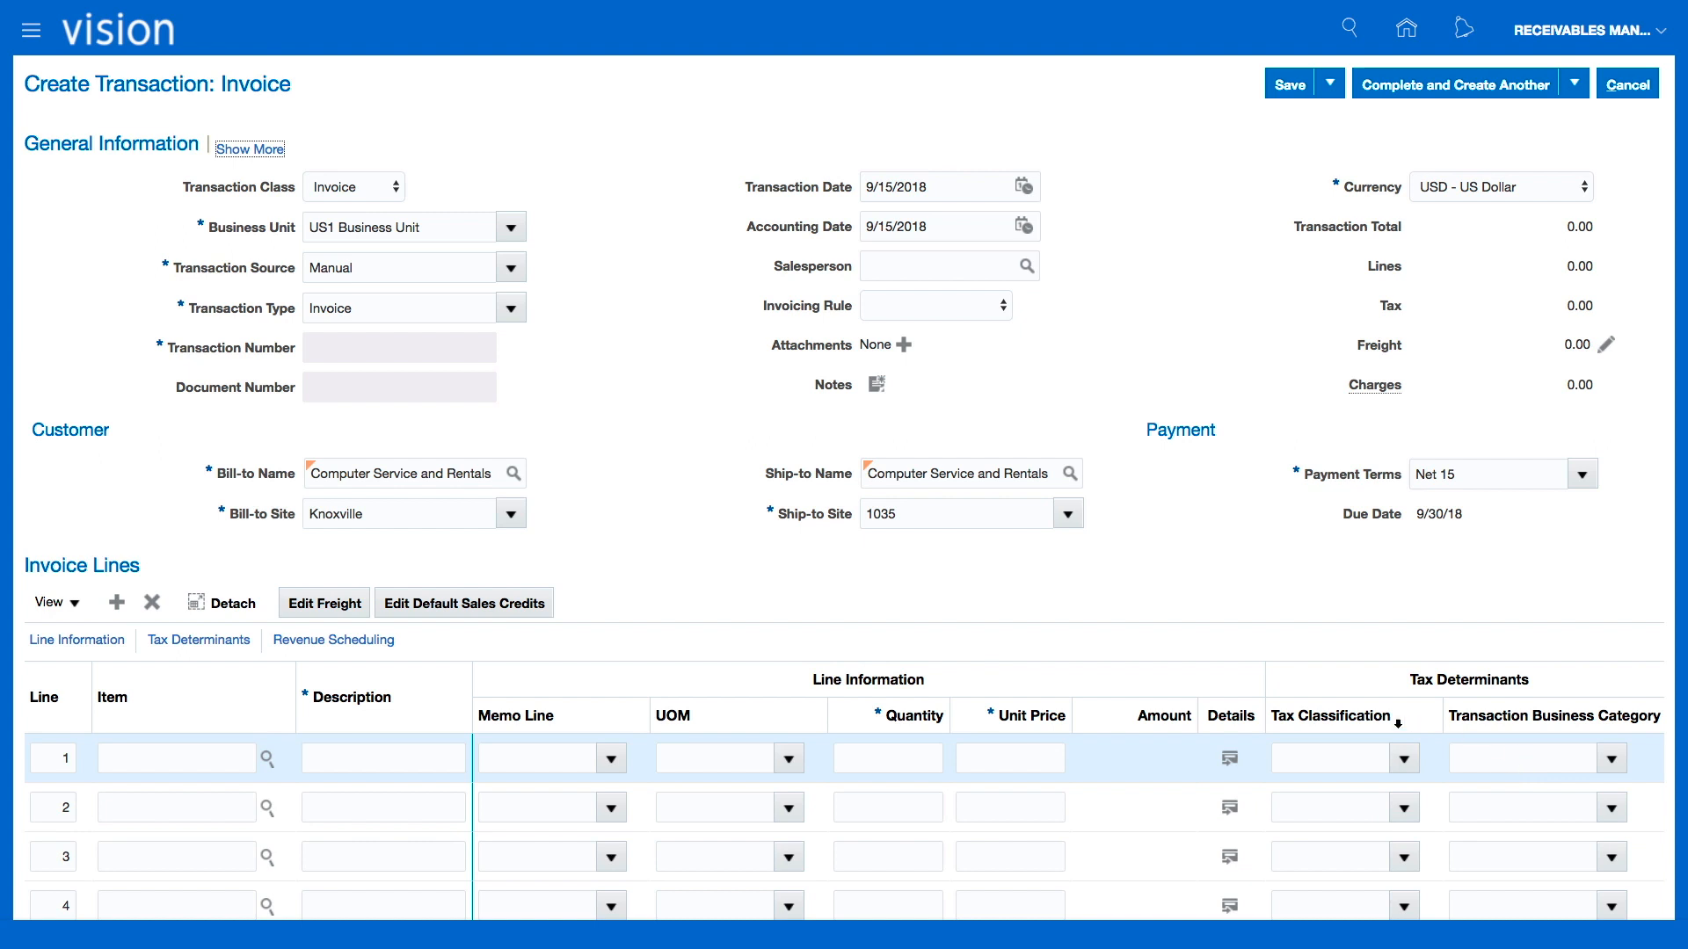
# Fill invoice line 1 with the 1 Year Support memo line and a quantity of 1, and save the invoice
pyautogui.click(610, 761)
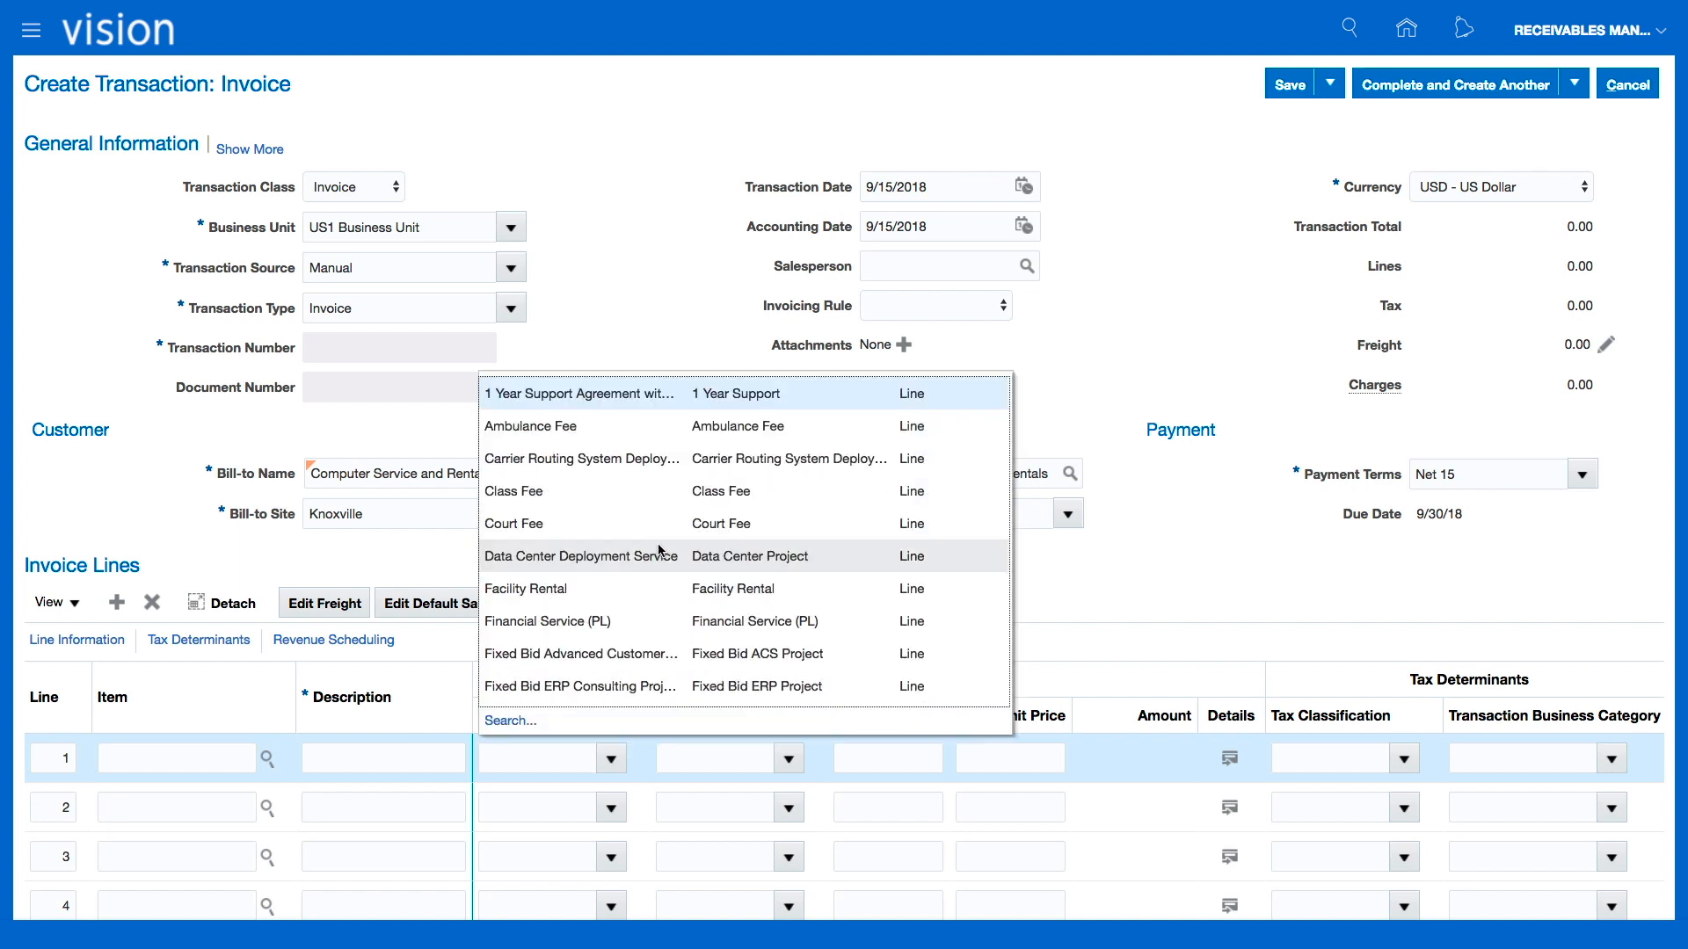
pyautogui.click(537, 393)
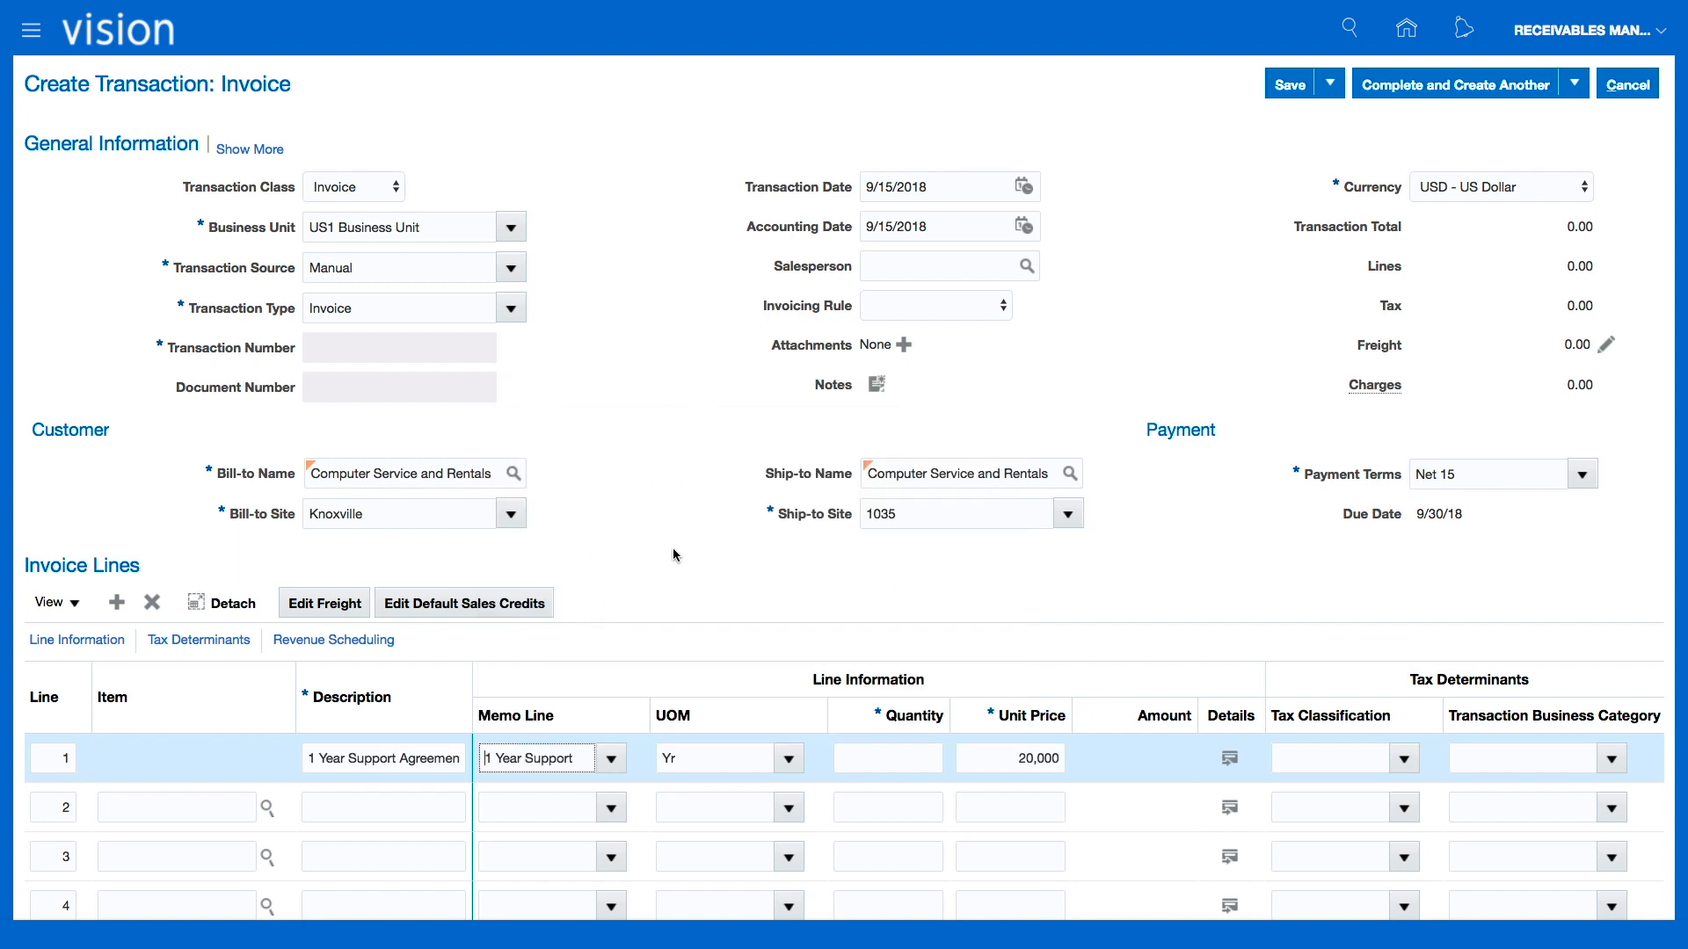
pyautogui.click(883, 756)
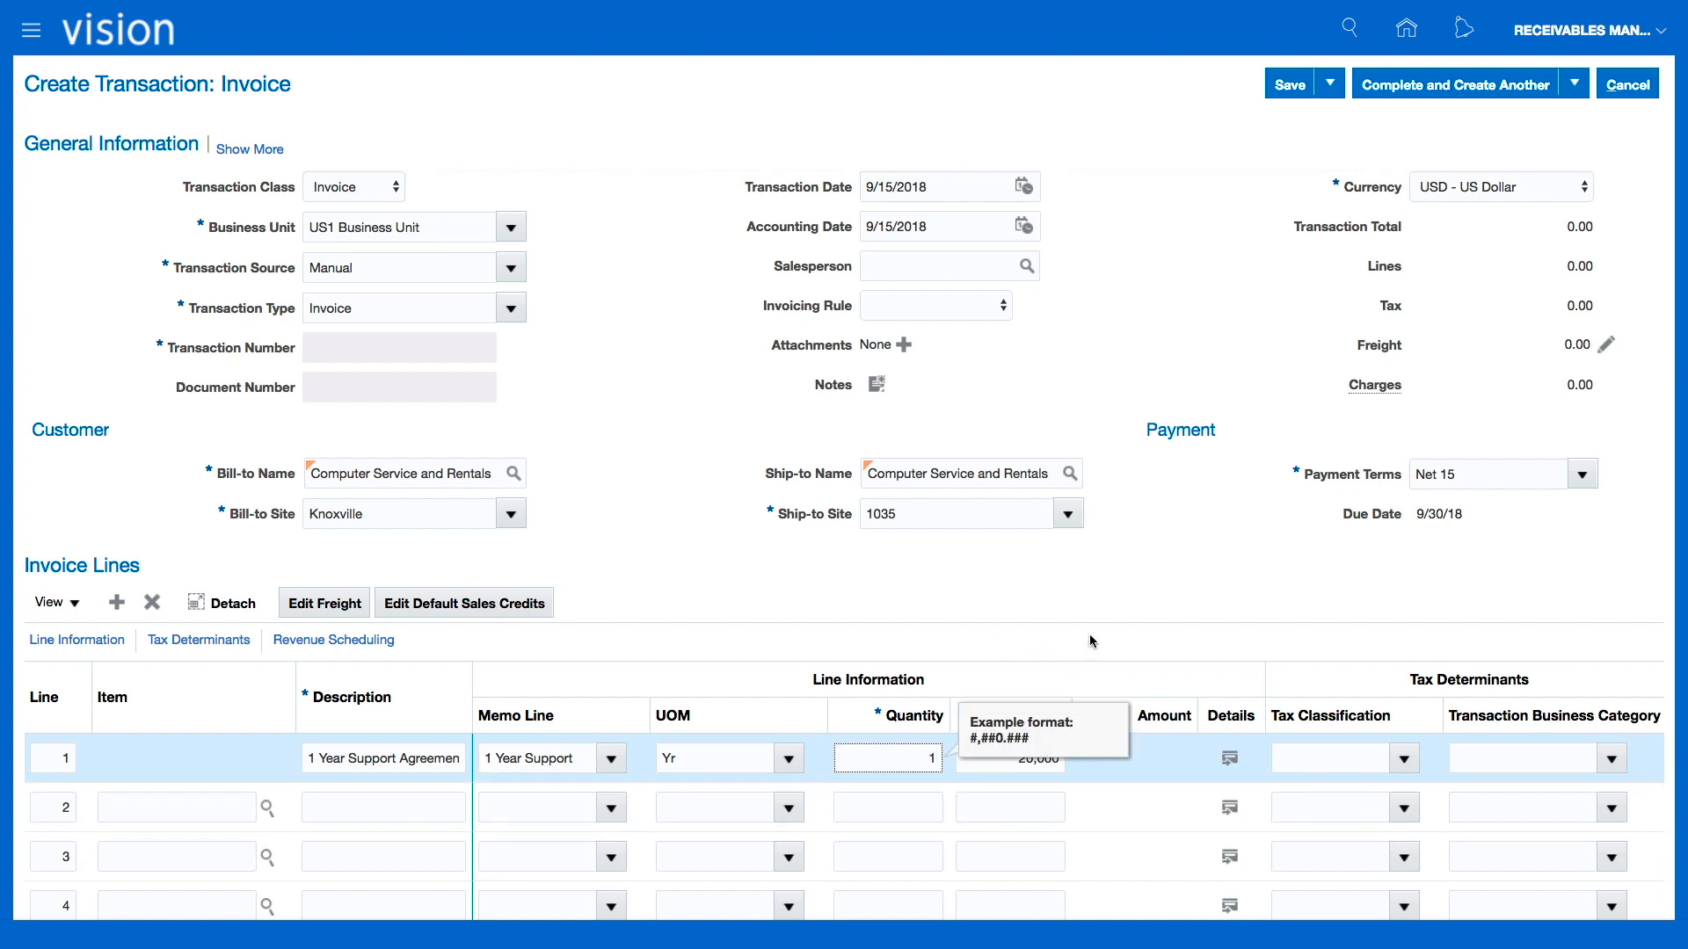
pyautogui.click(1077, 598)
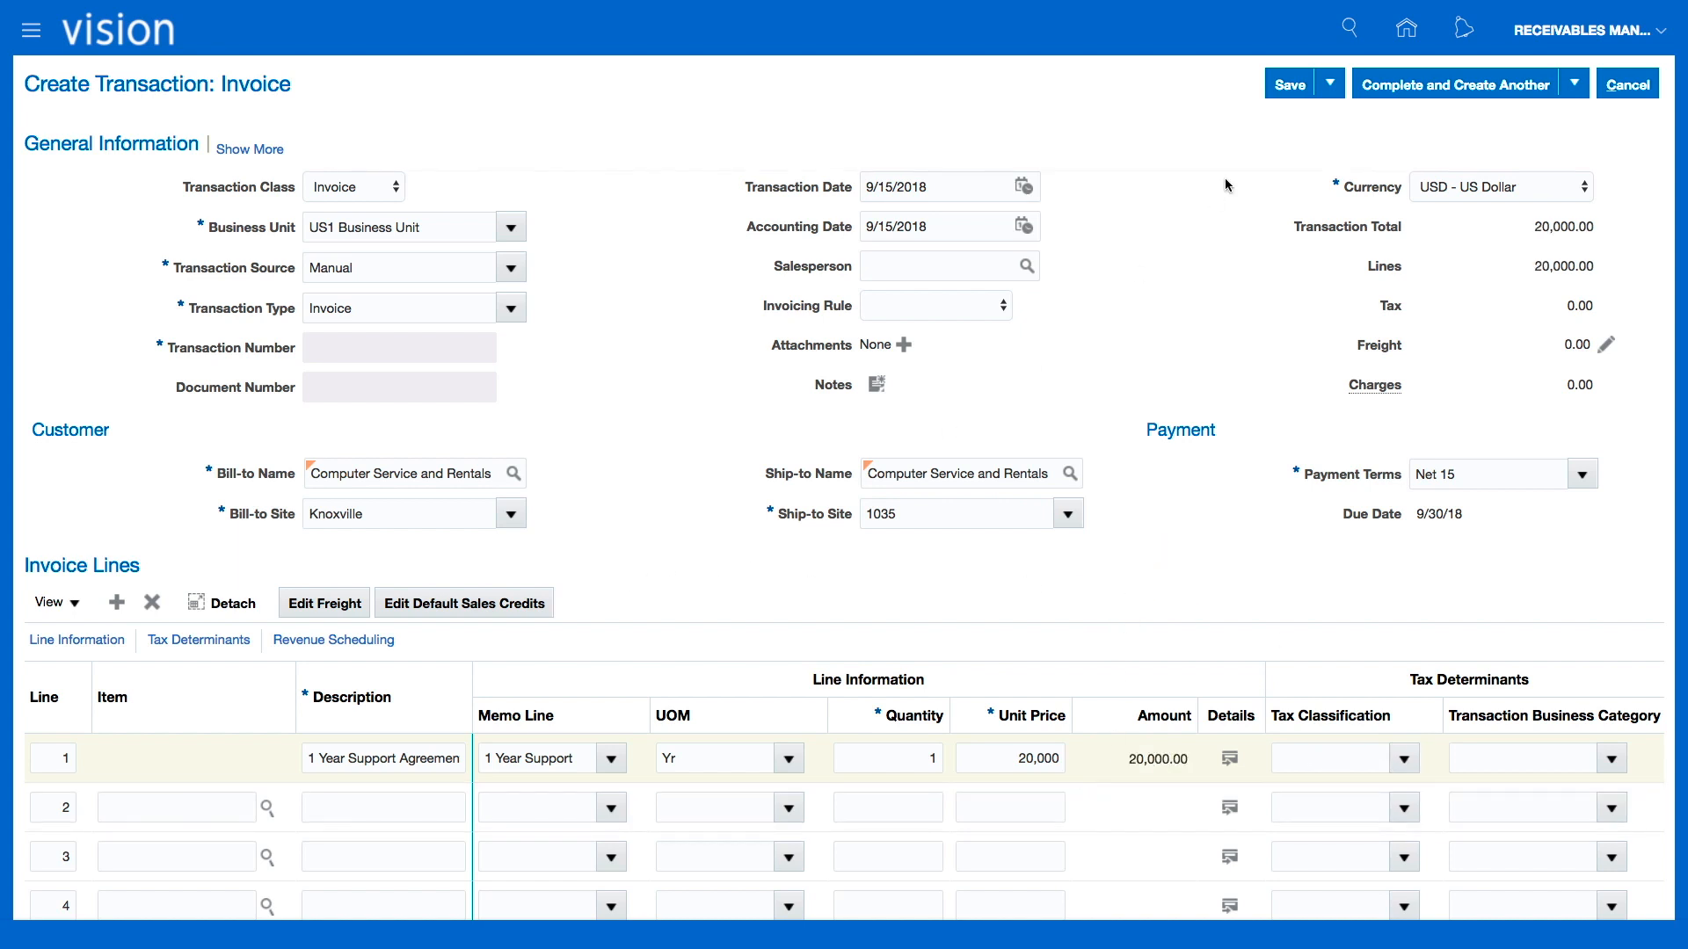
pyautogui.click(1294, 86)
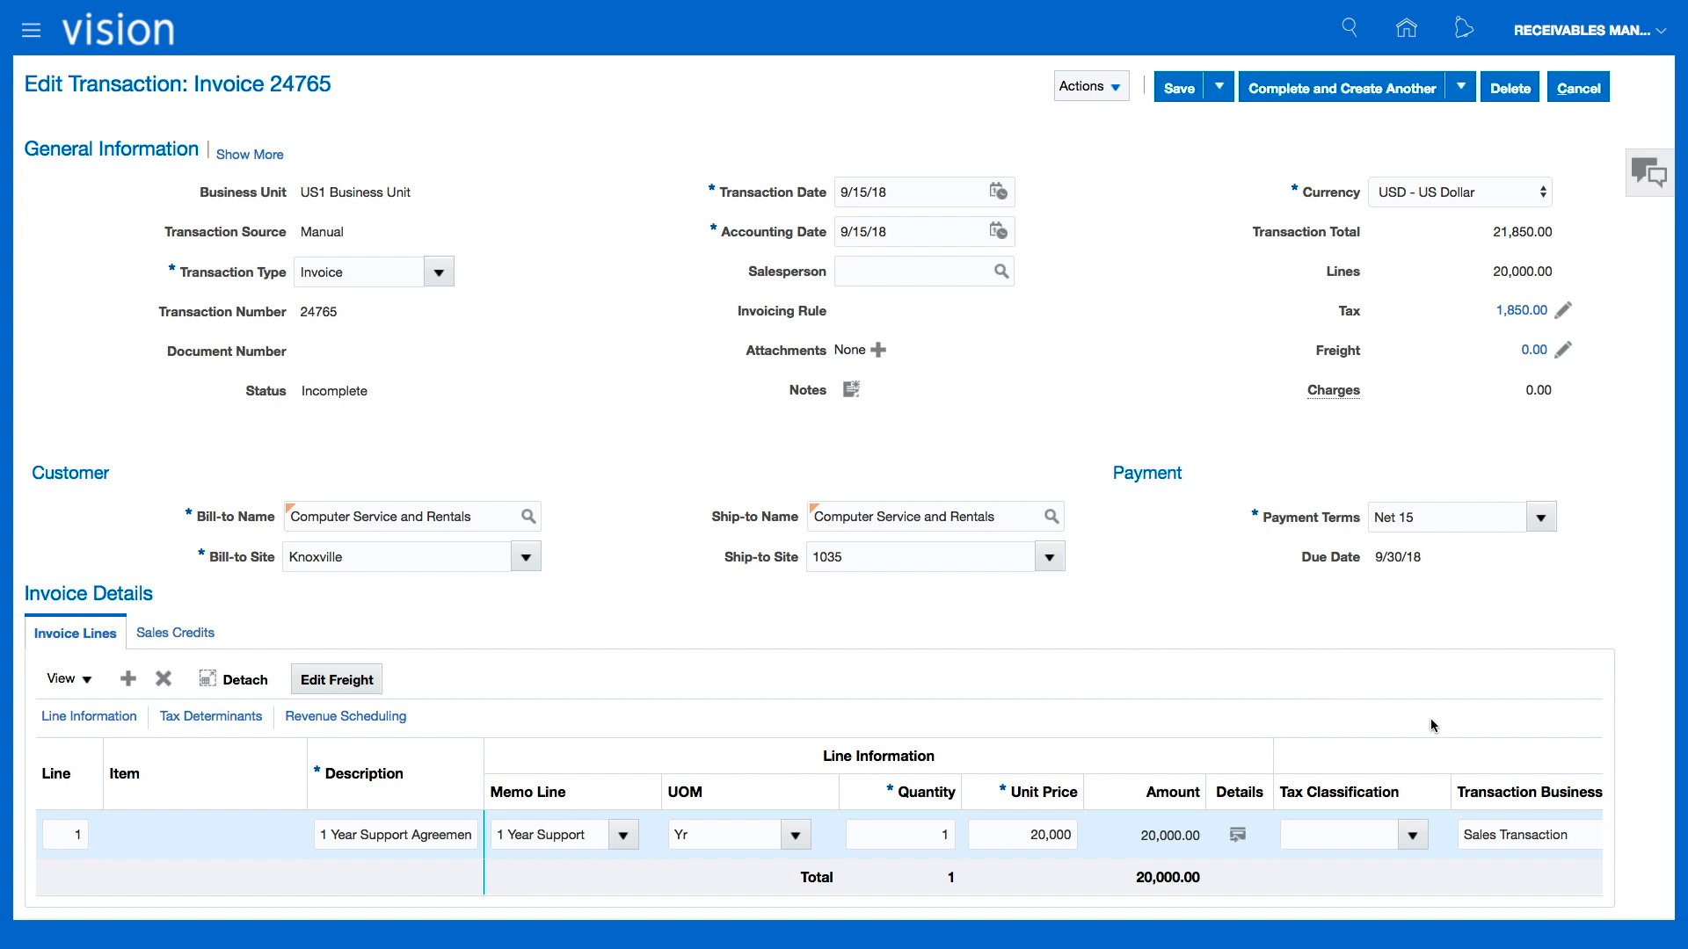
# Open the saved invoice's distributions for editing, check the account allocations, and save and close them
pyautogui.click(1124, 88)
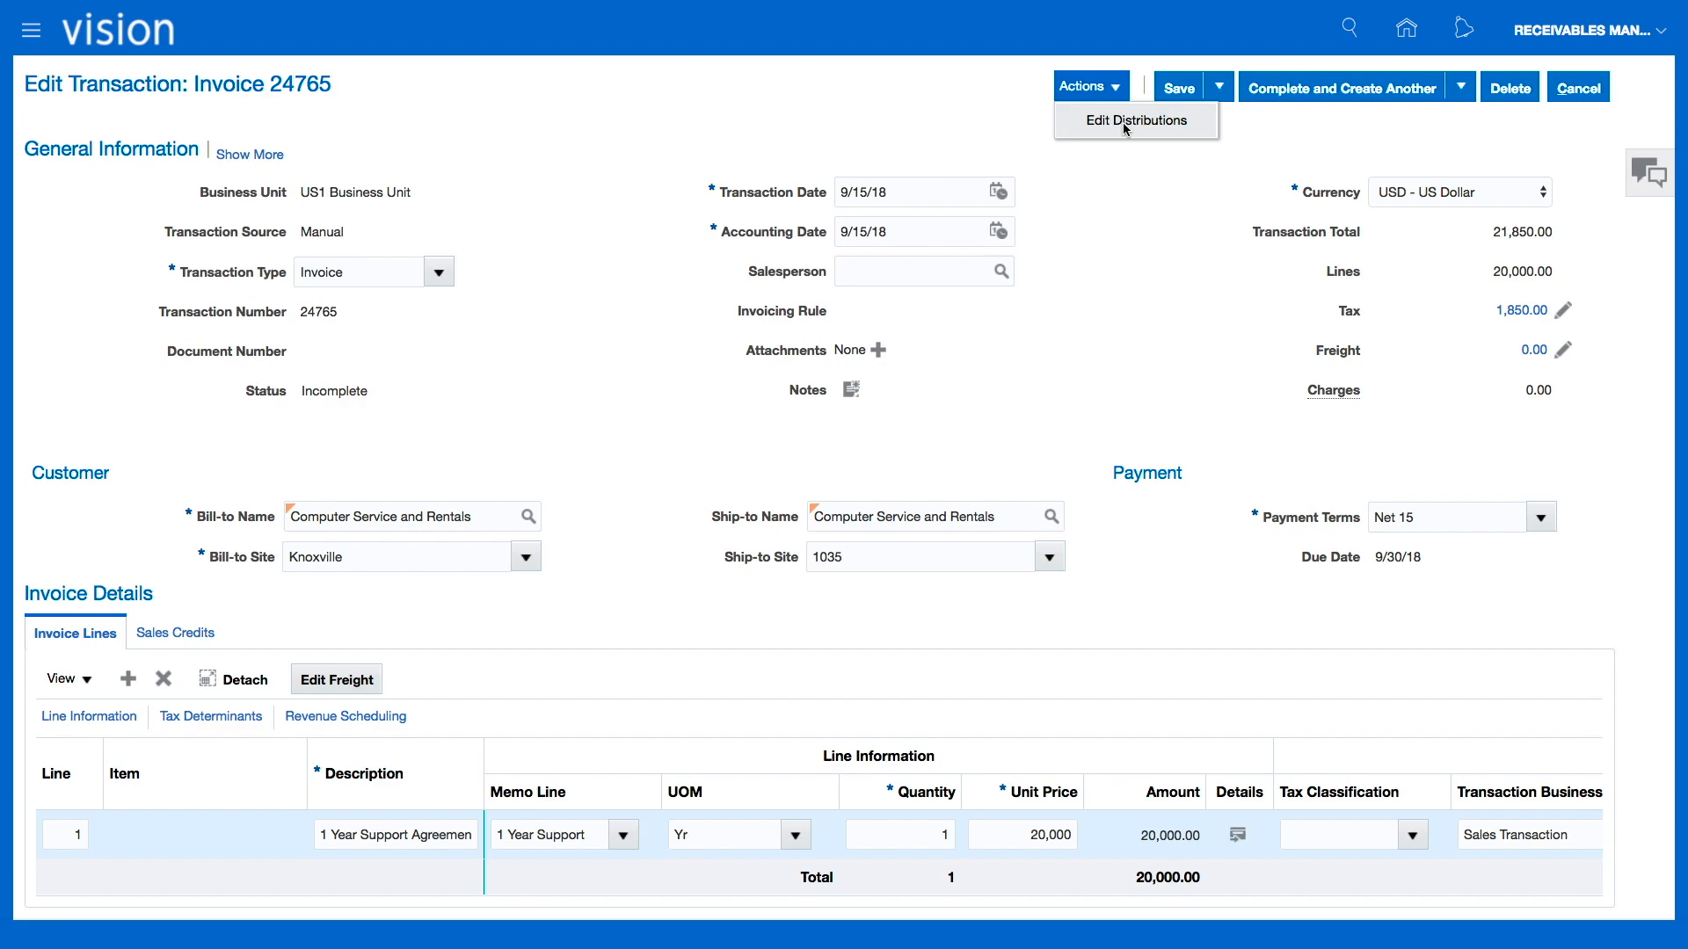
pyautogui.click(1124, 124)
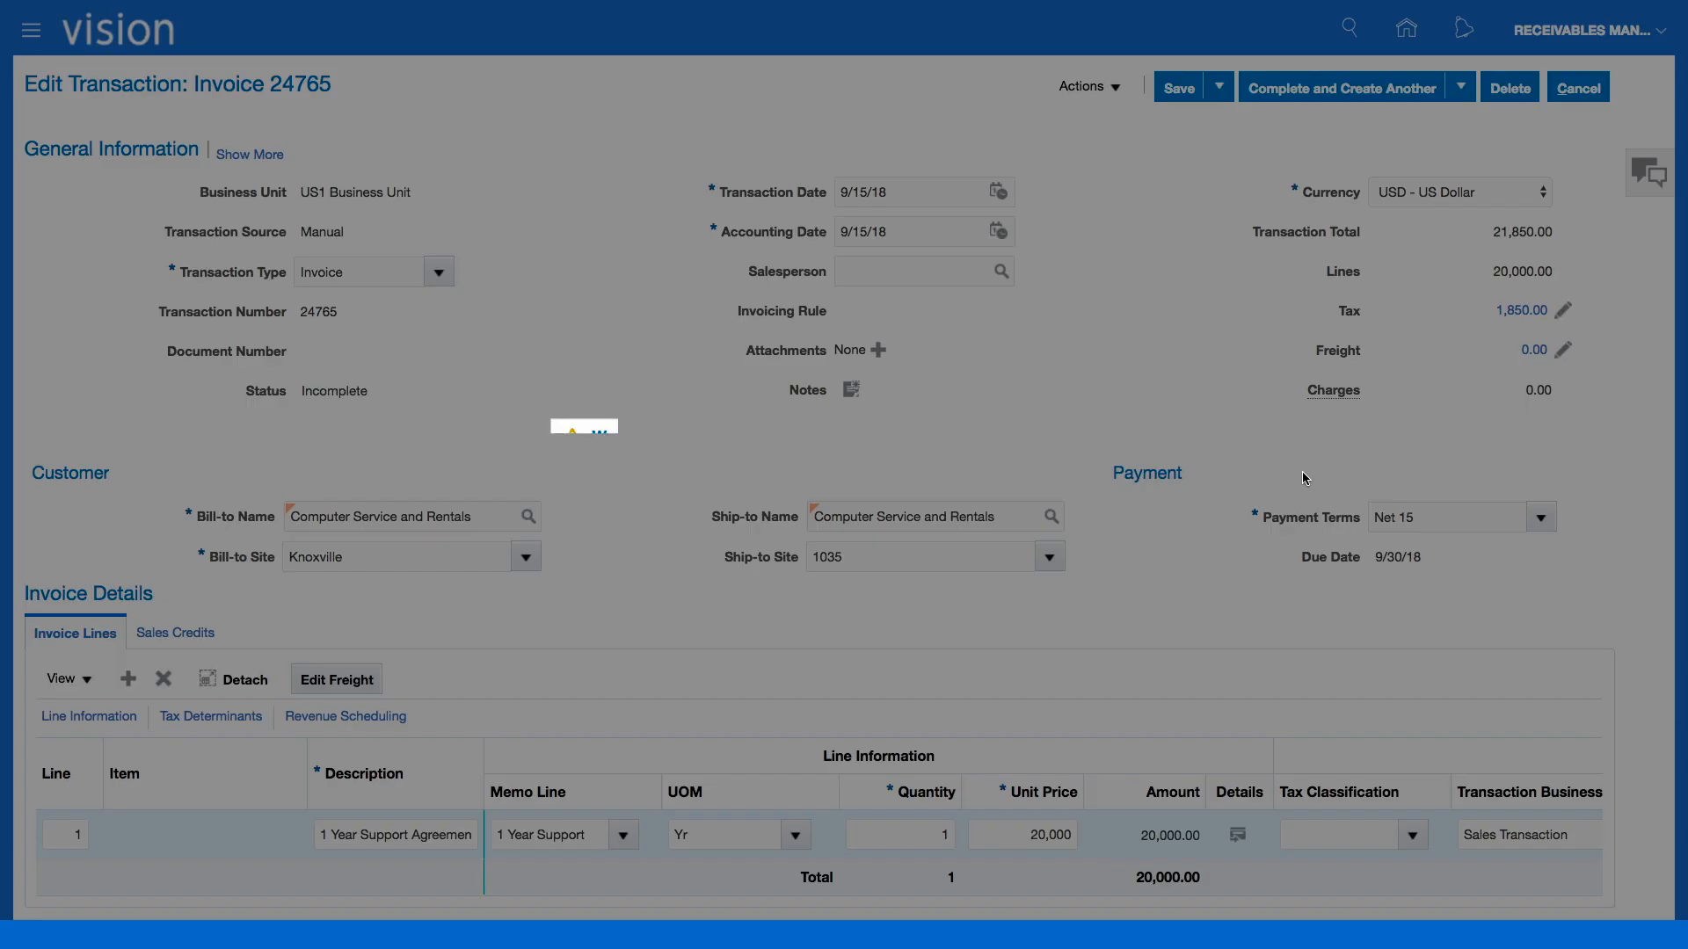
pyautogui.click(1053, 508)
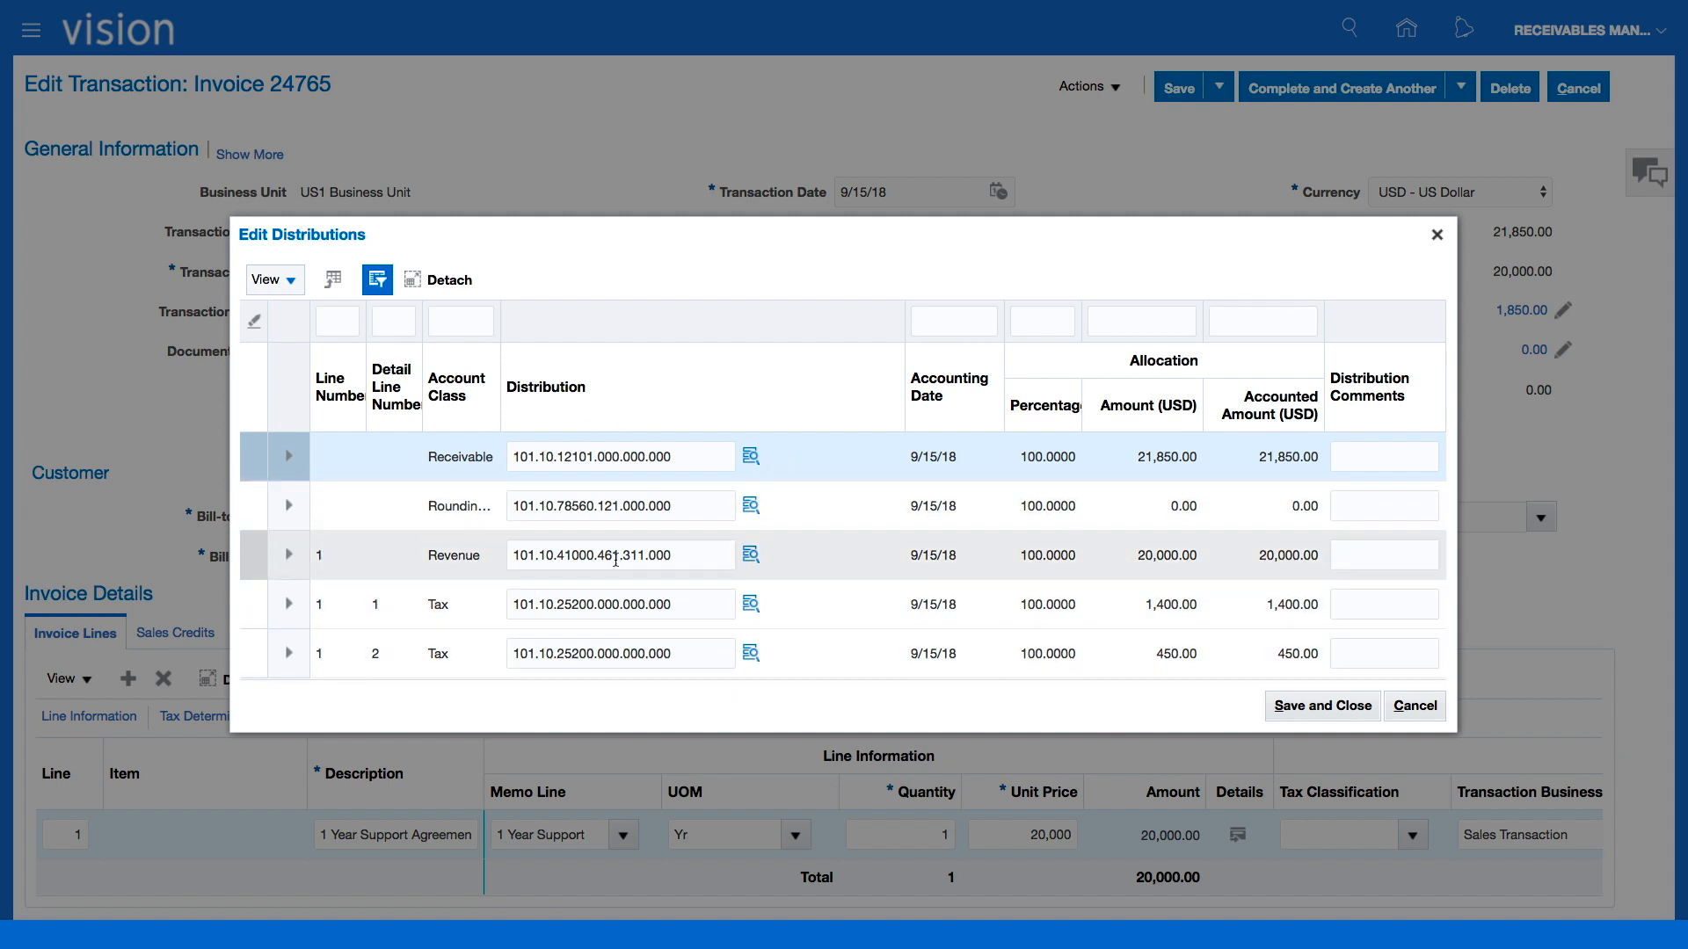
pyautogui.click(1323, 706)
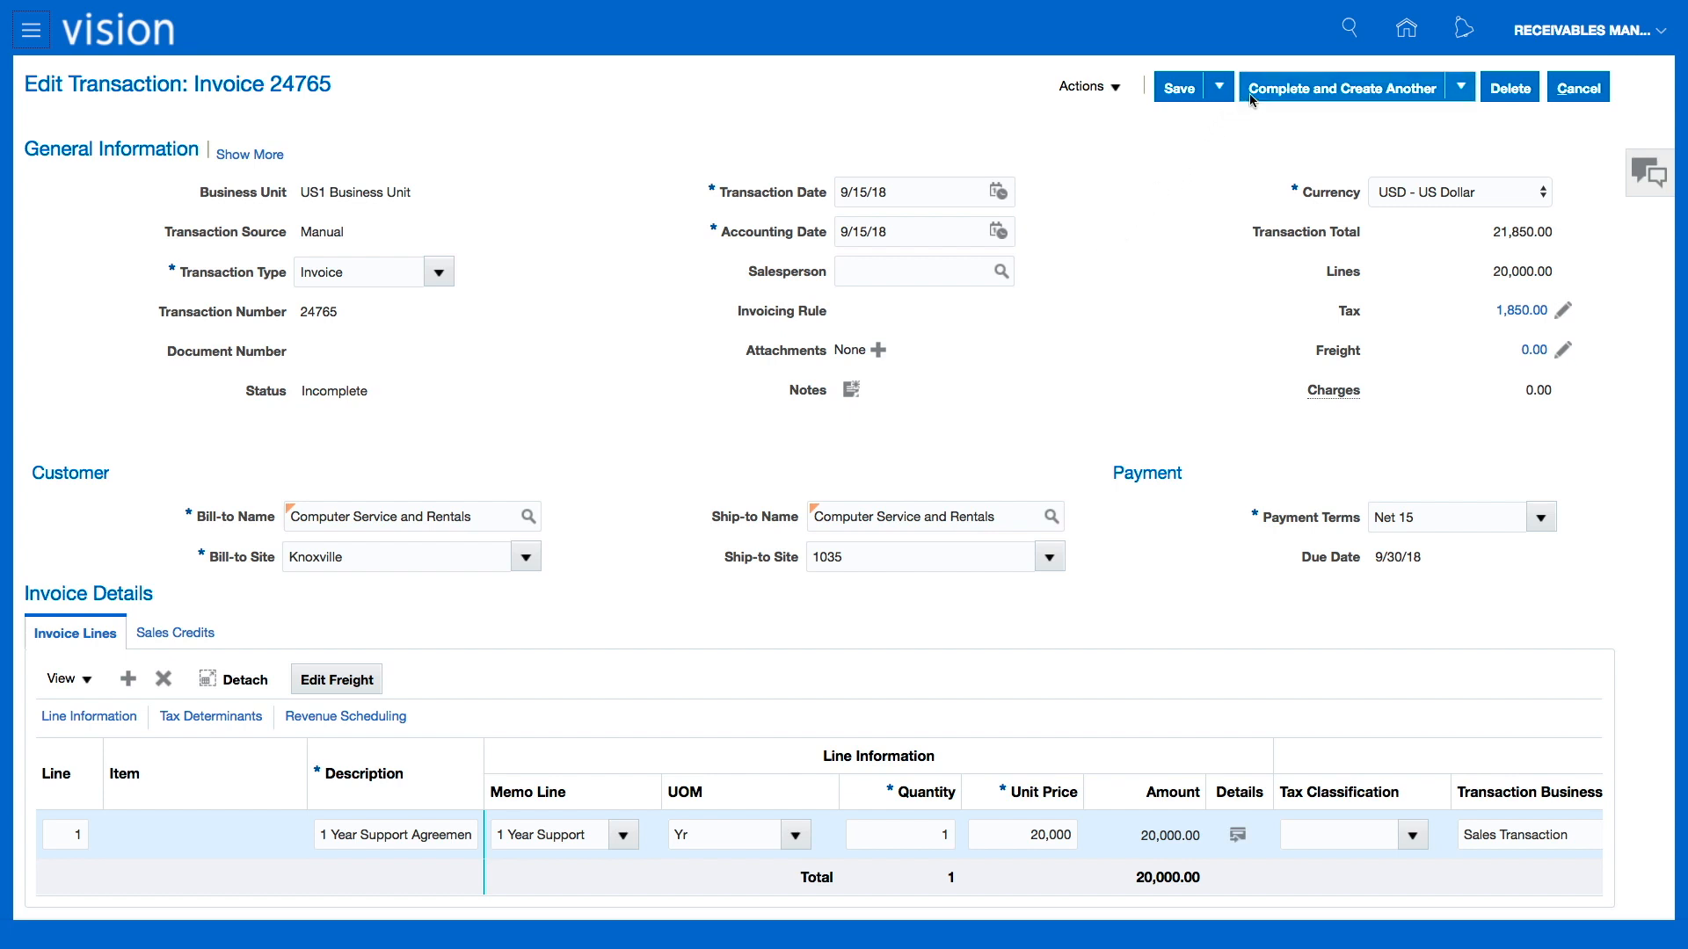
# Complete the invoice with the Complete and Review option
pyautogui.click(1466, 88)
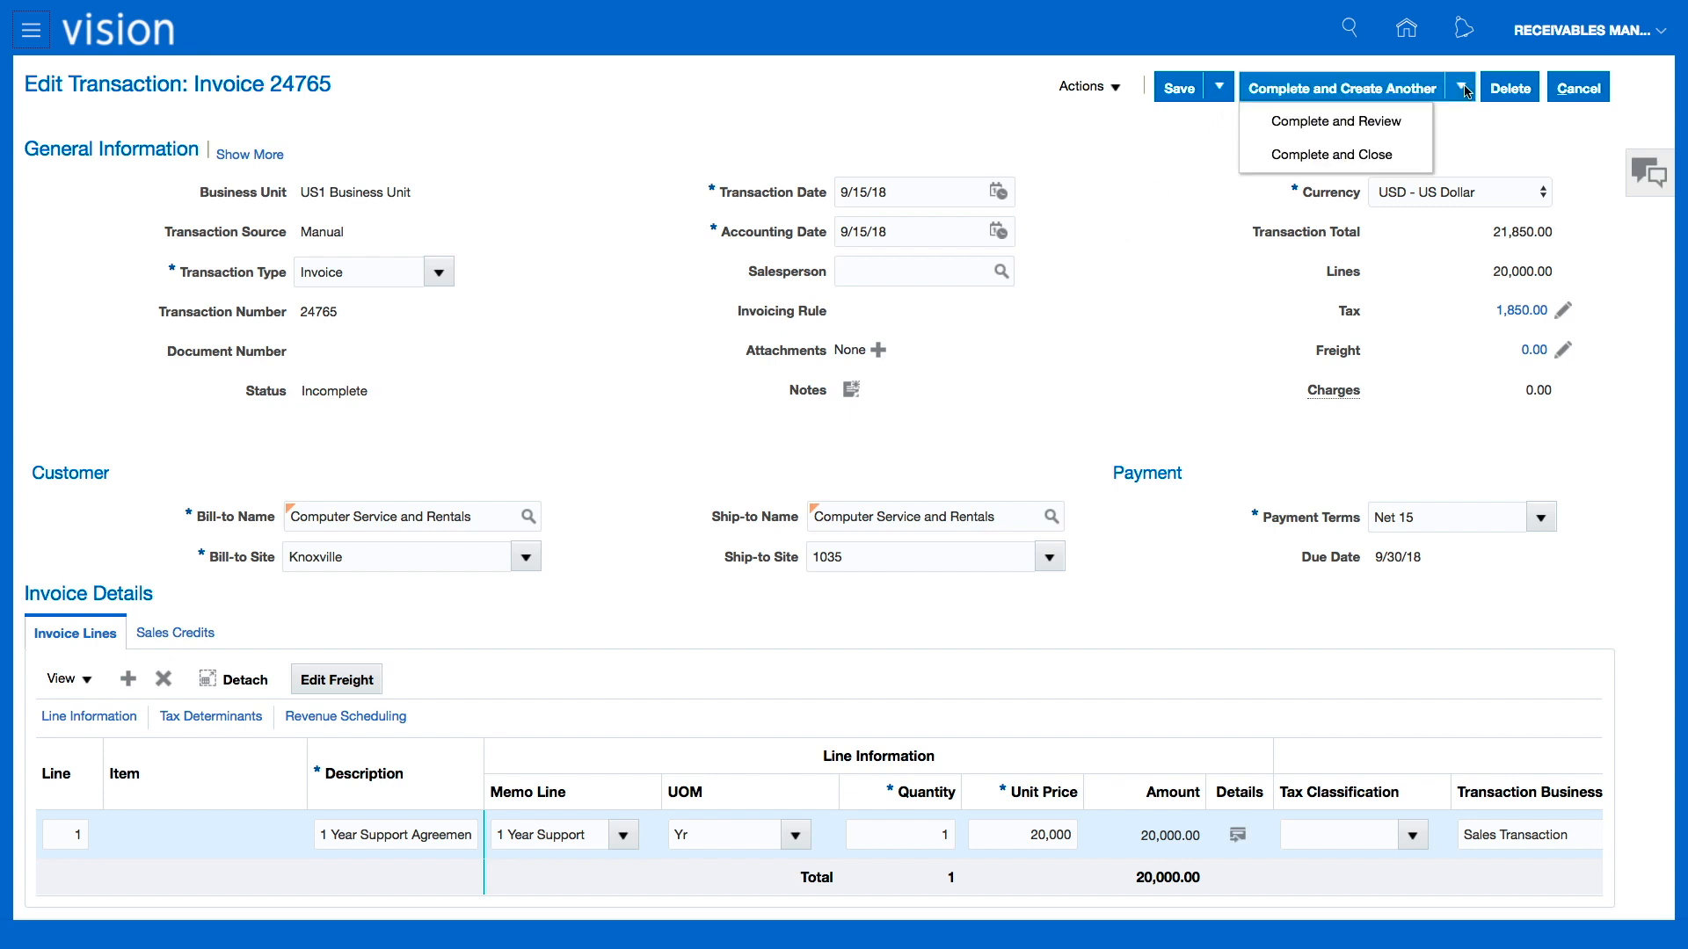
pyautogui.click(1338, 130)
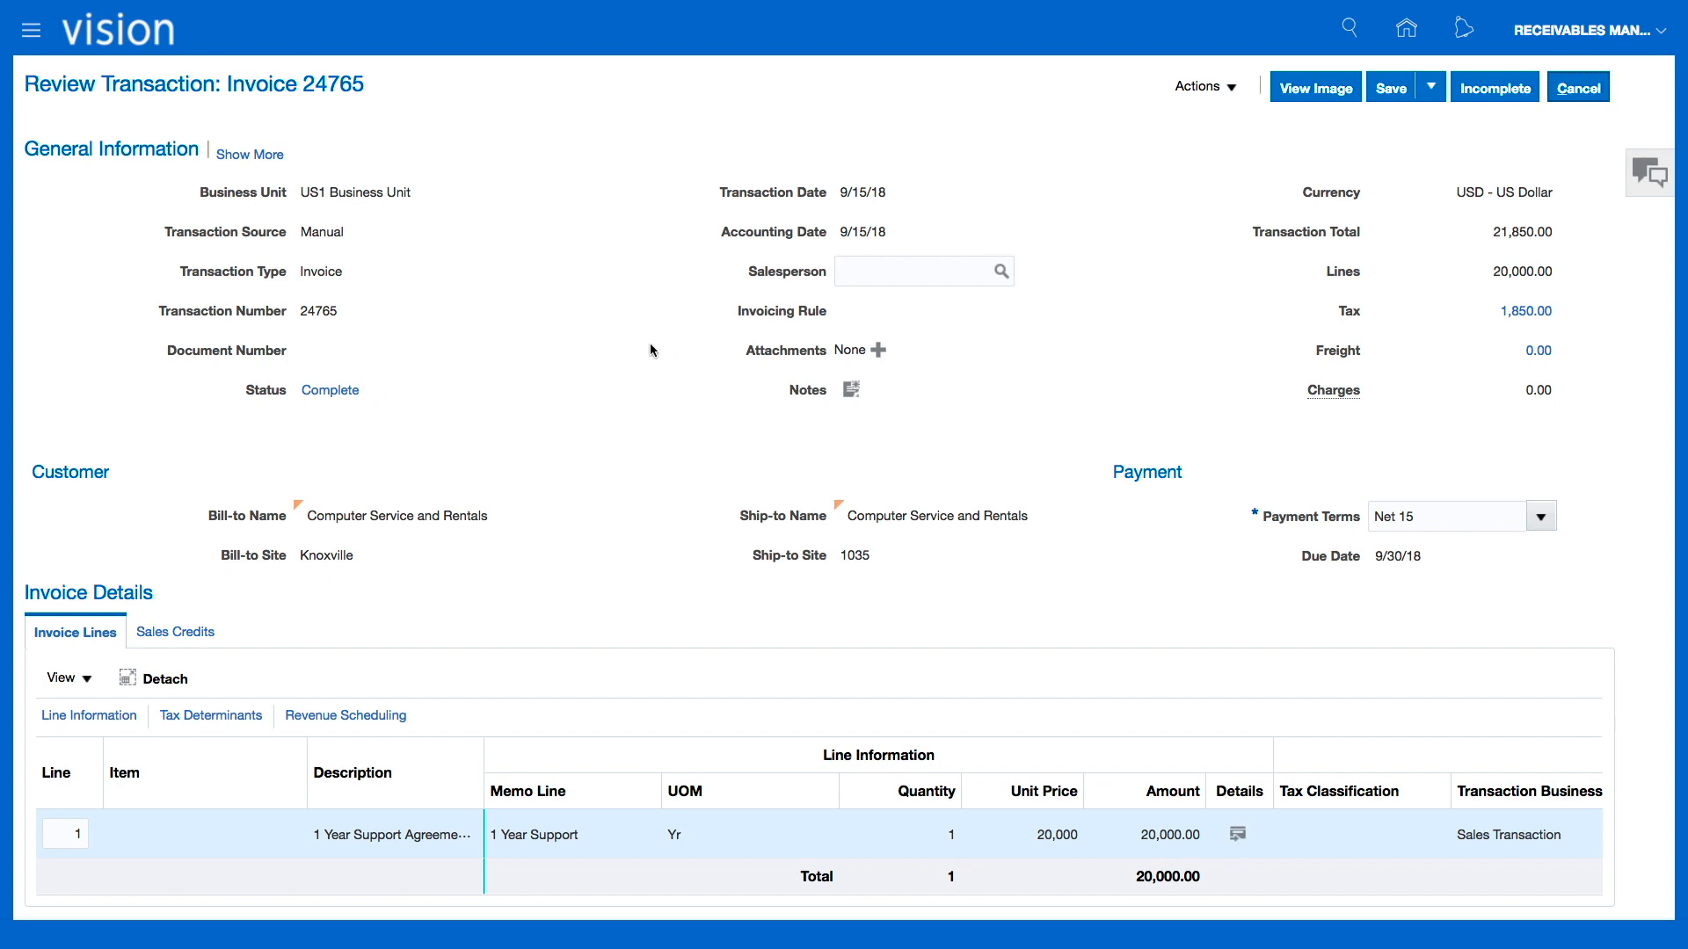
# View the printable invoice image, examining its totals, payment terms, line details and remittance section, and close it
pyautogui.click(1315, 89)
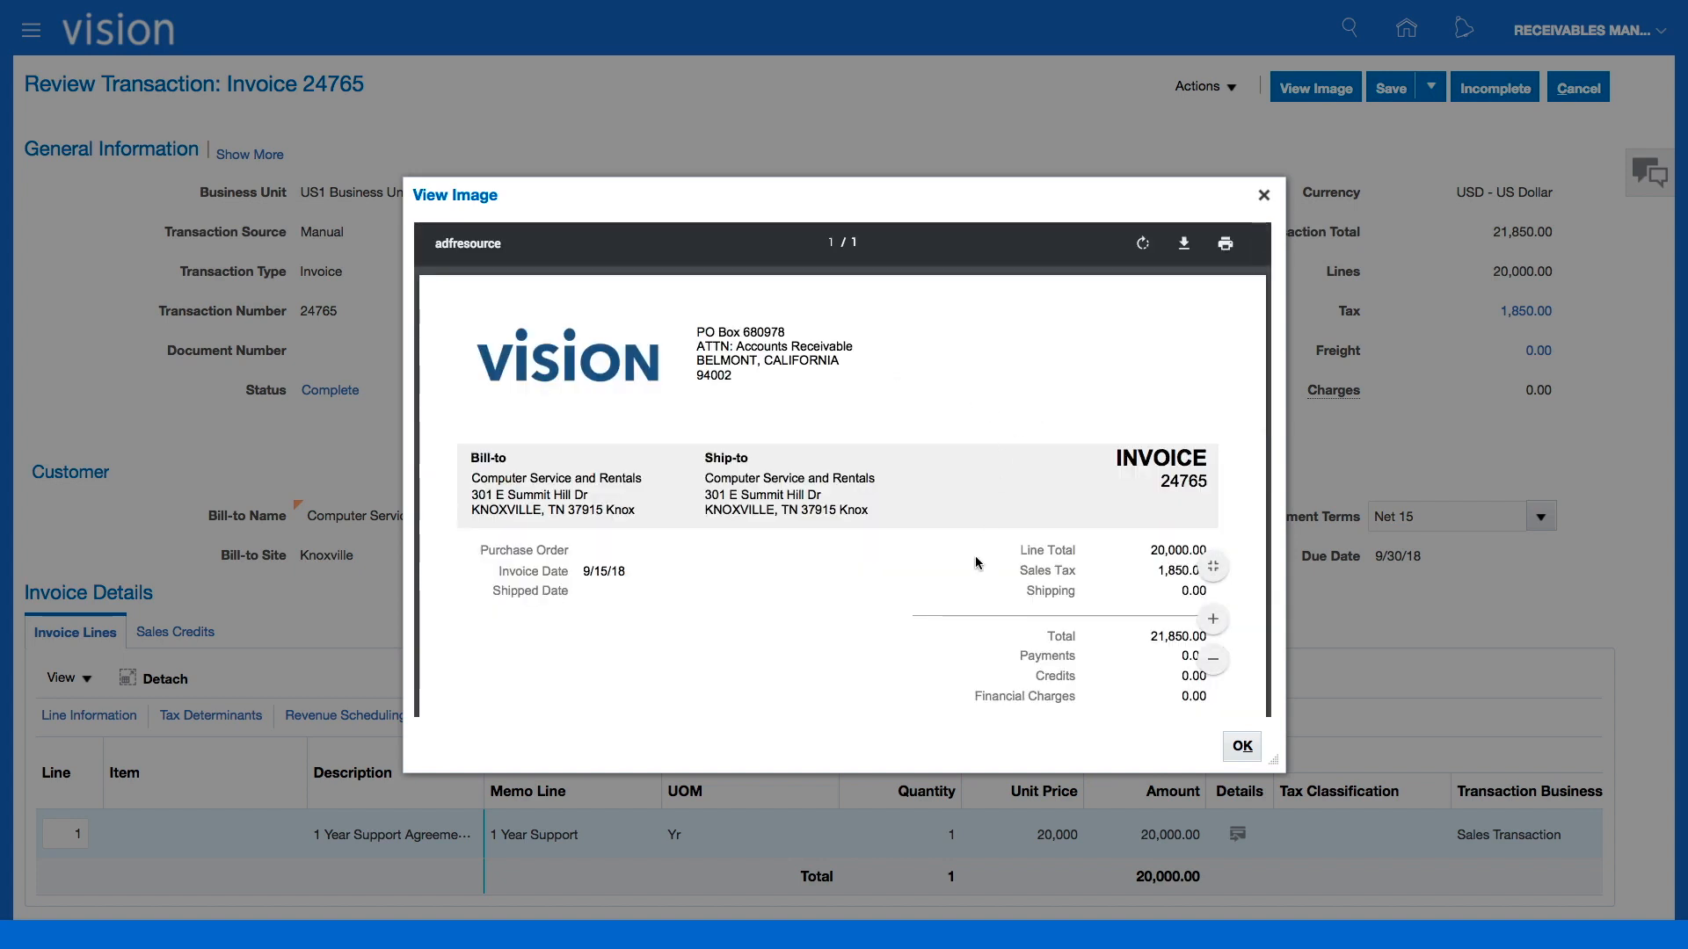
pyautogui.scroll(-5, 975, 562)
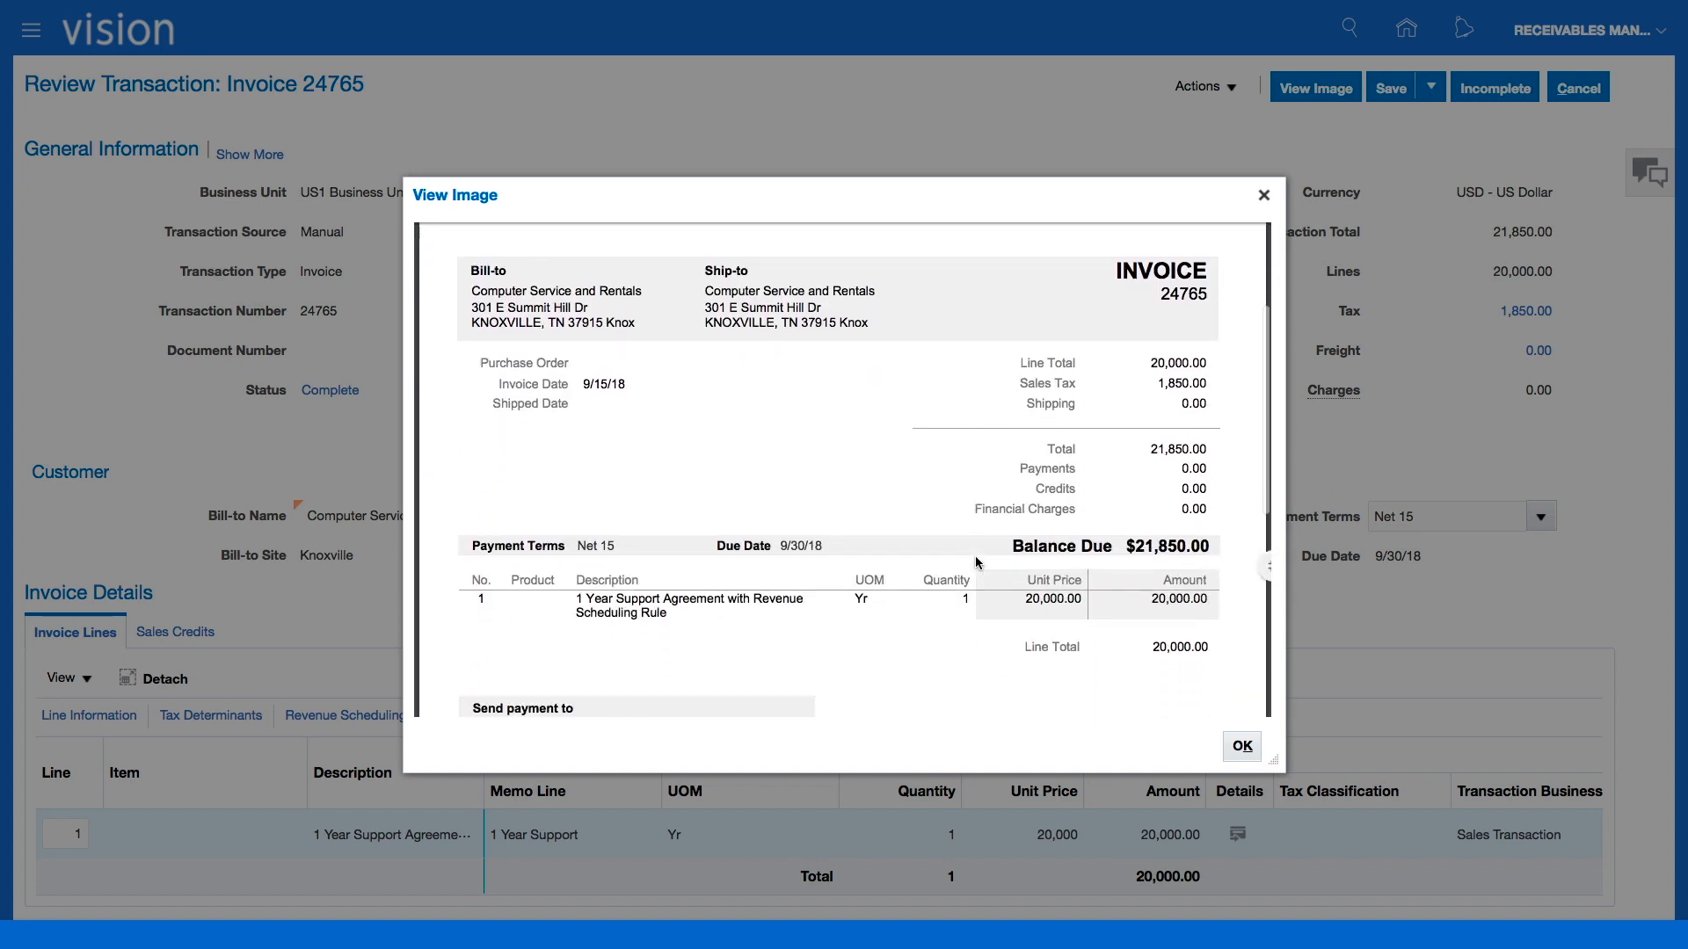
pyautogui.scroll(-1, 976, 563)
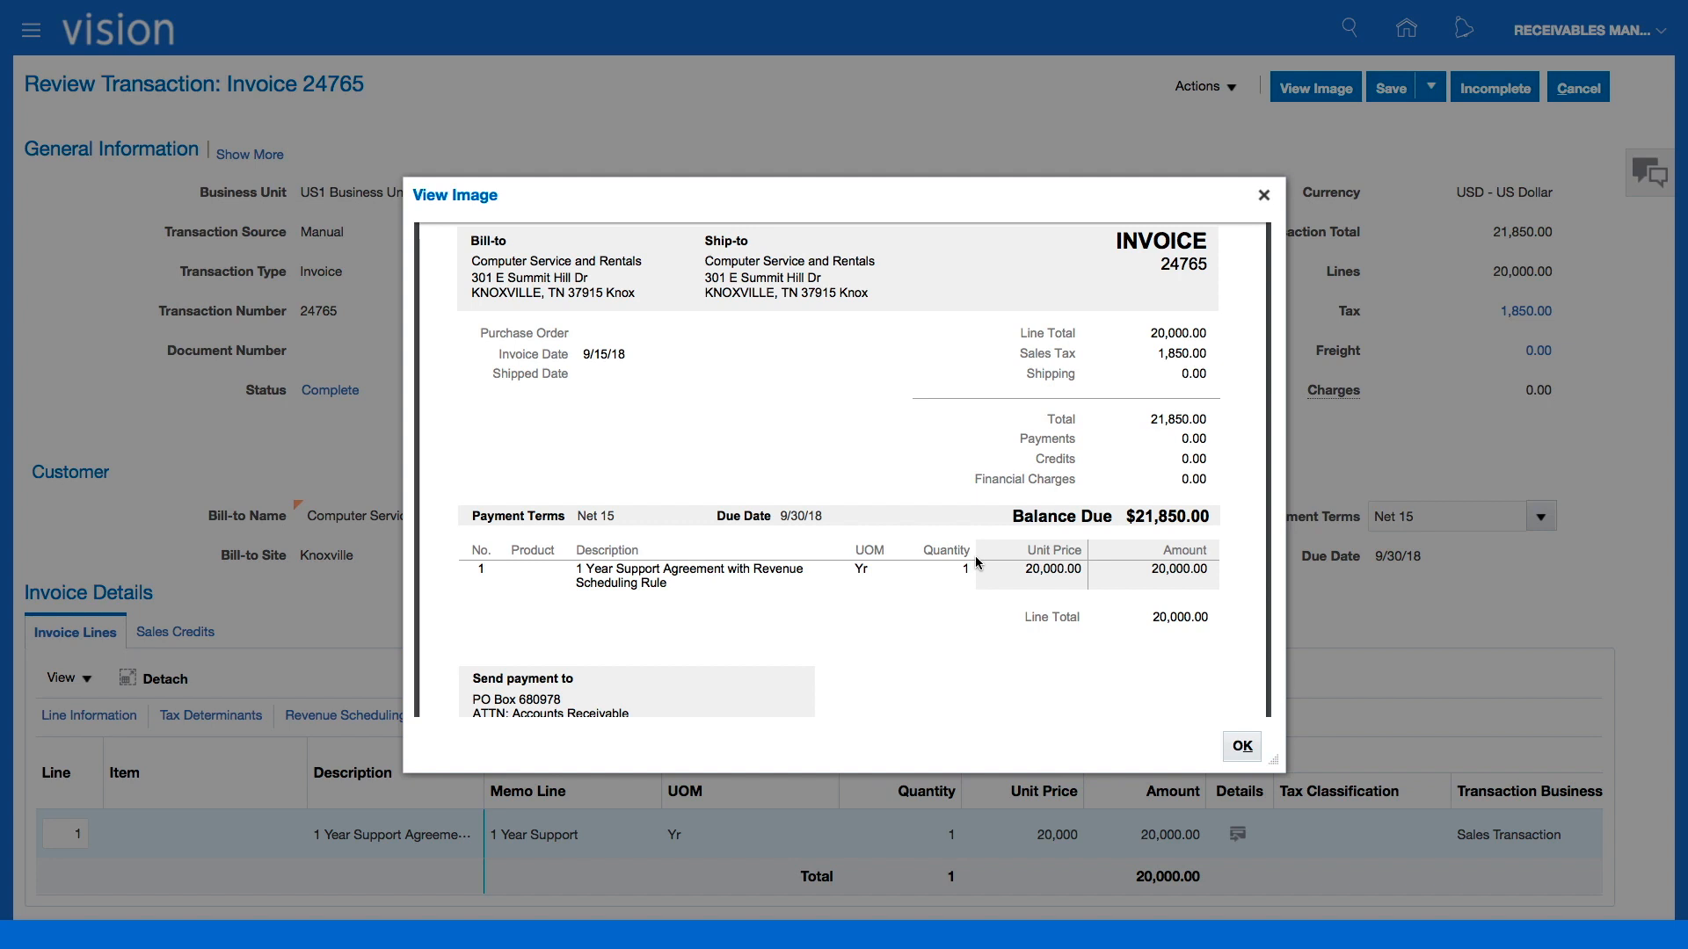
pyautogui.scroll(3, 975, 563)
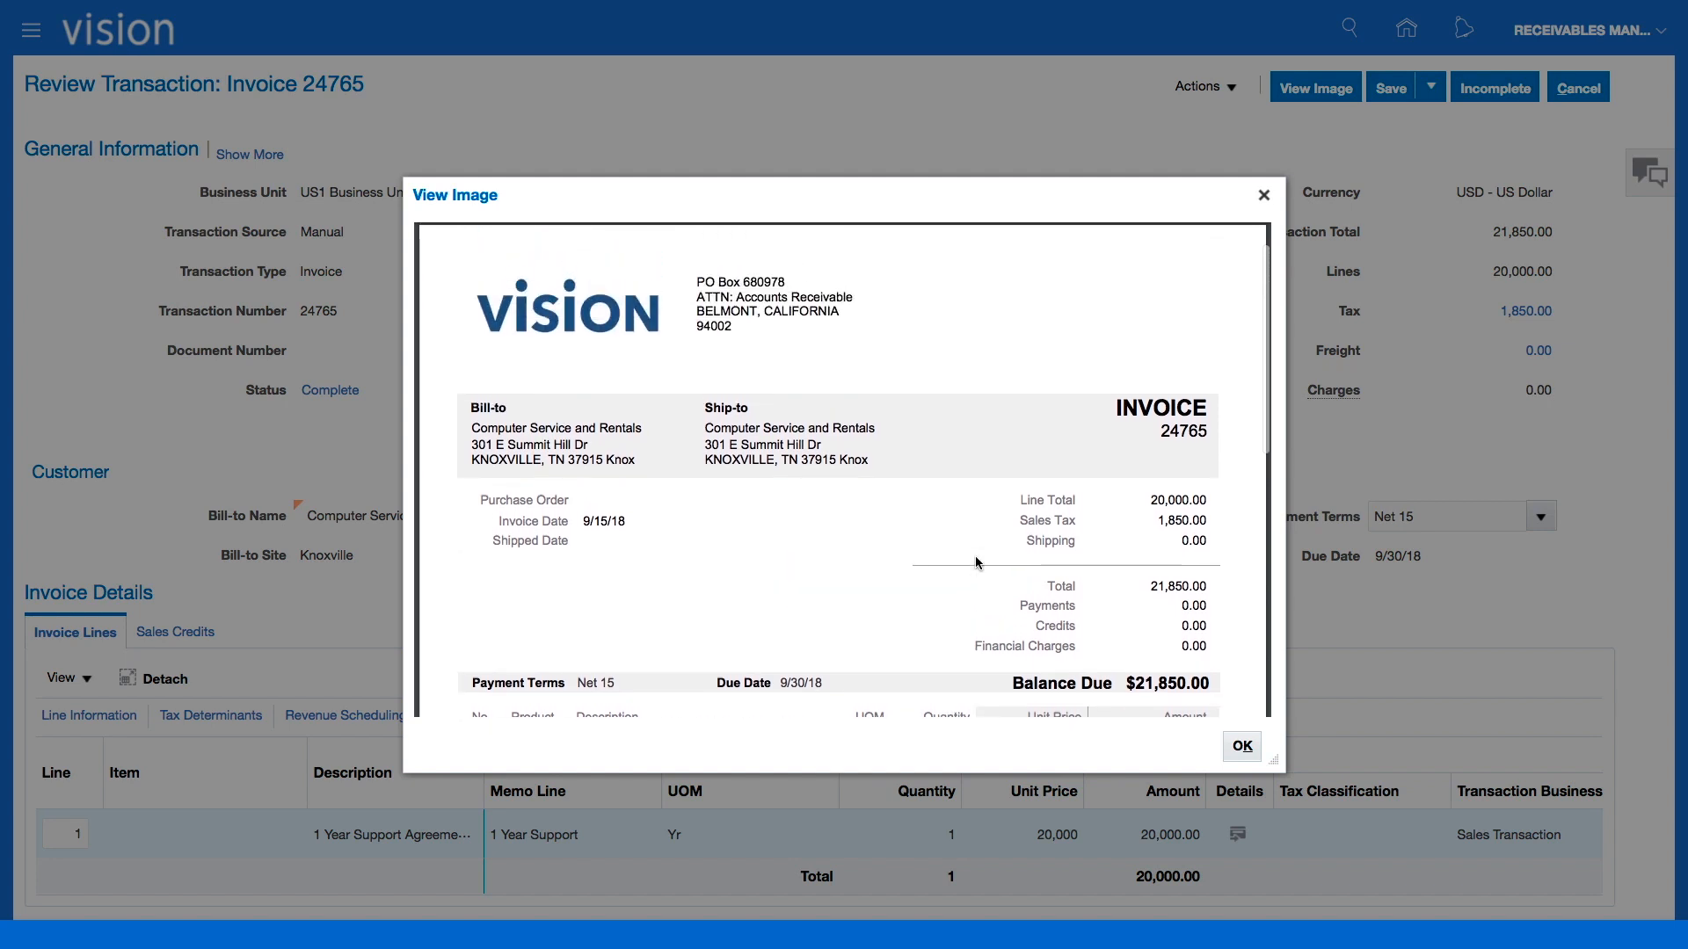
pyautogui.scroll(-3, 975, 563)
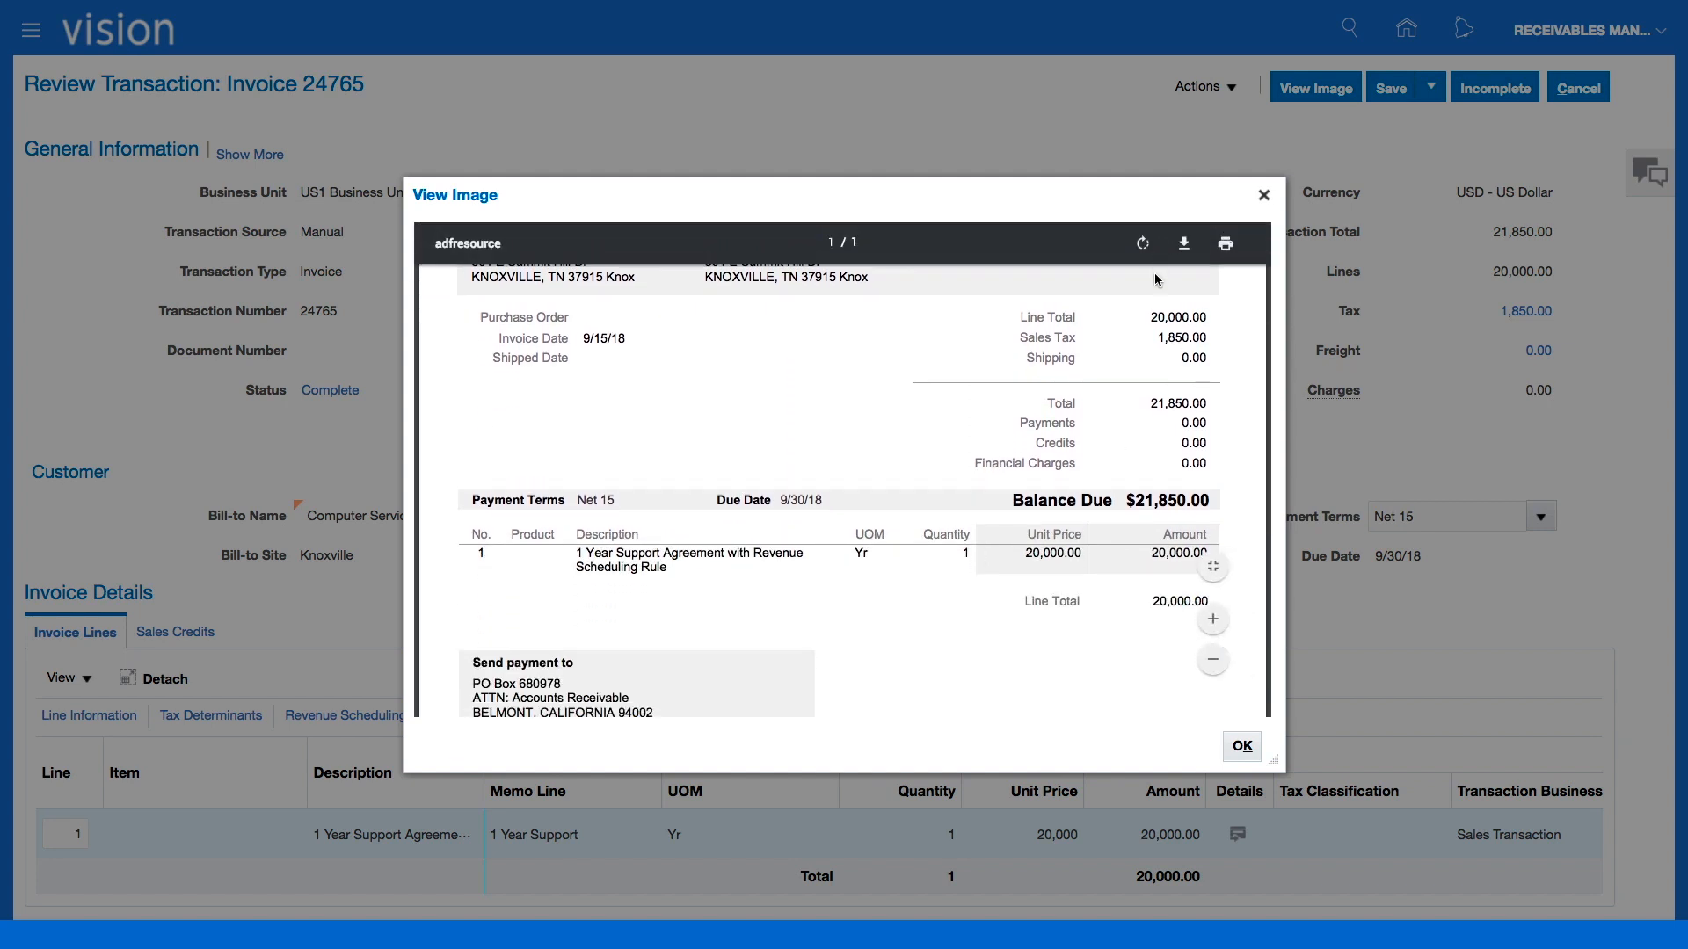
pyautogui.scroll(3, 965, 522)
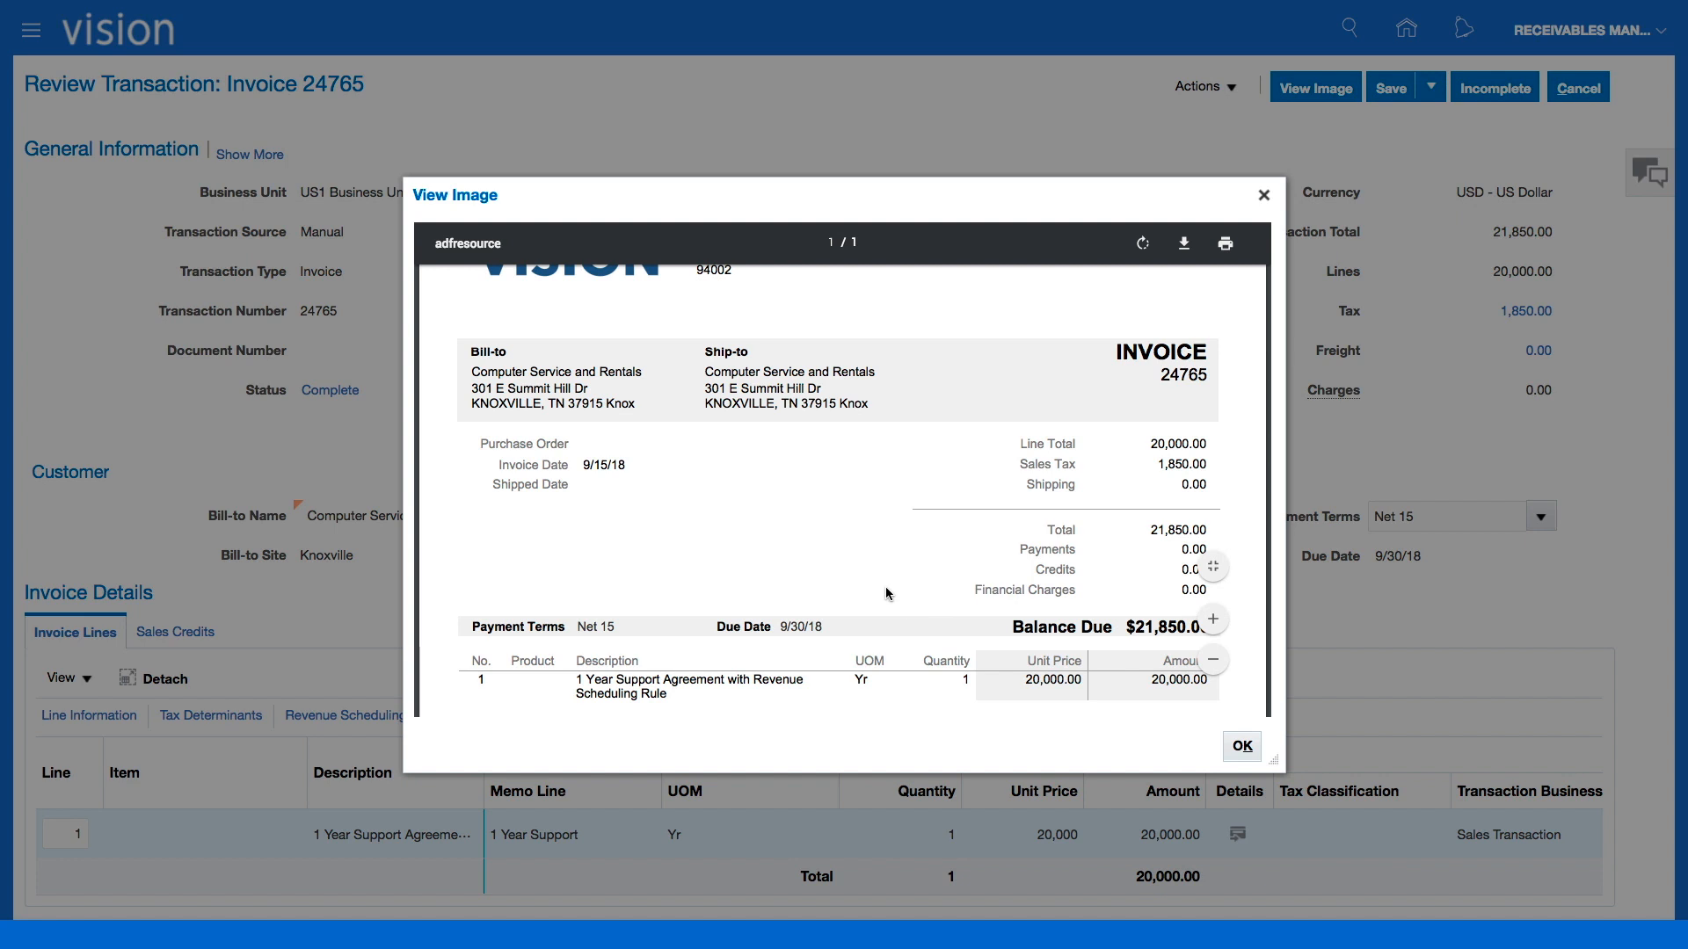
pyautogui.scroll(-5, 885, 587)
pyautogui.scroll(-1, 884, 587)
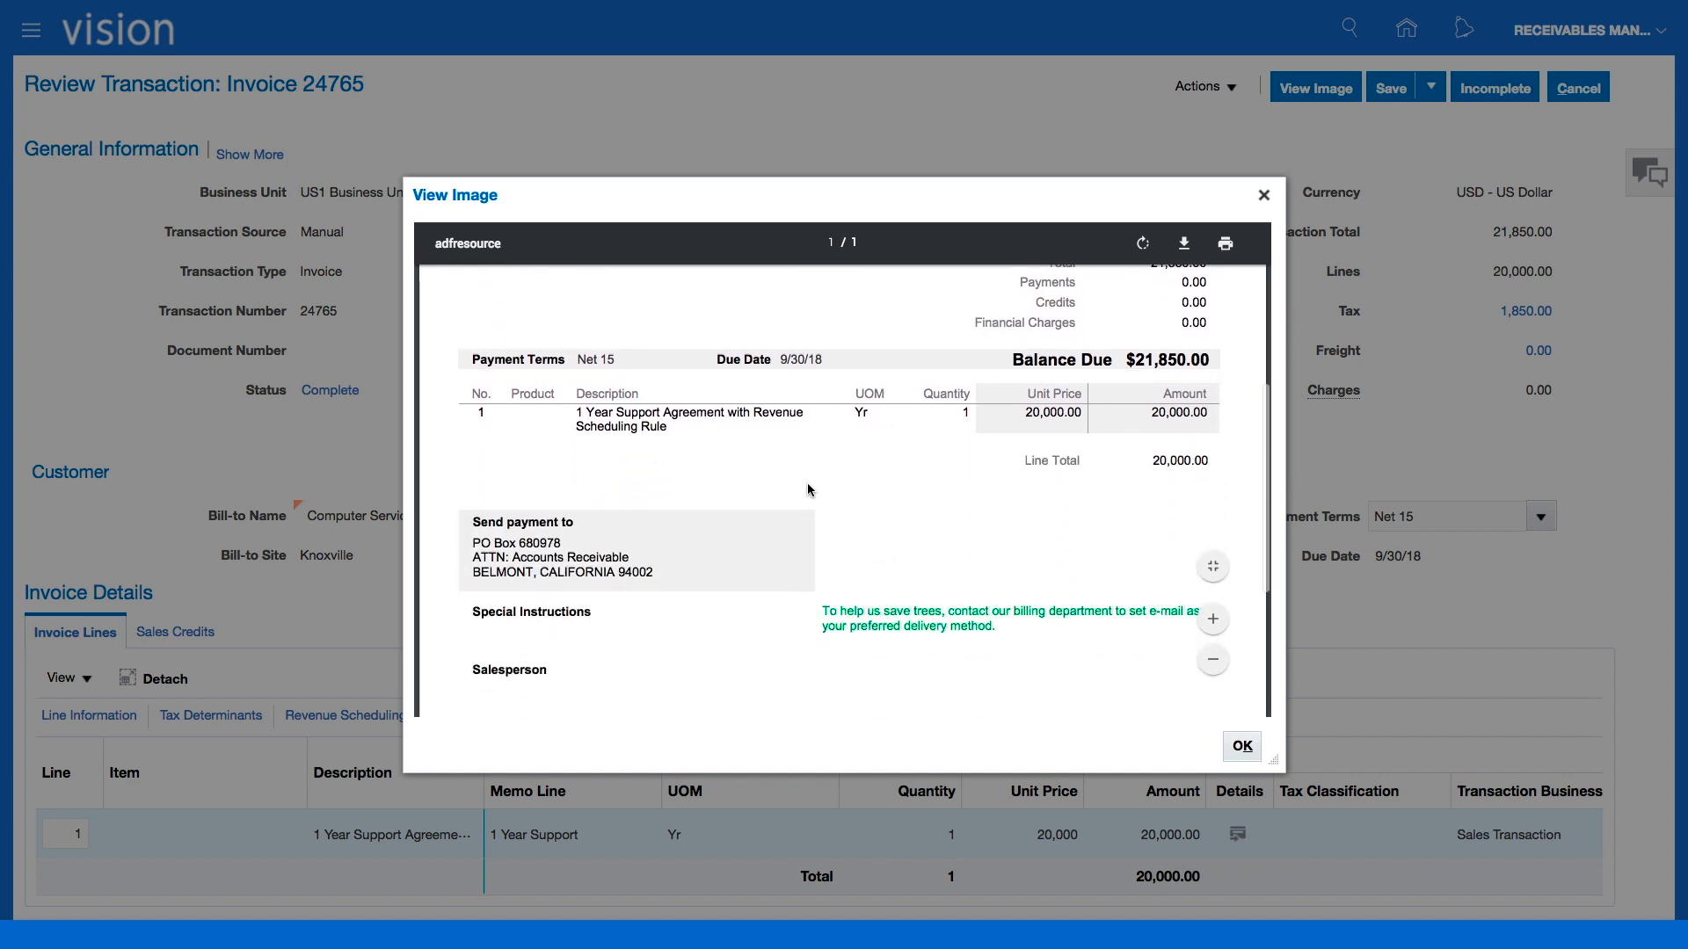
pyautogui.click(1243, 749)
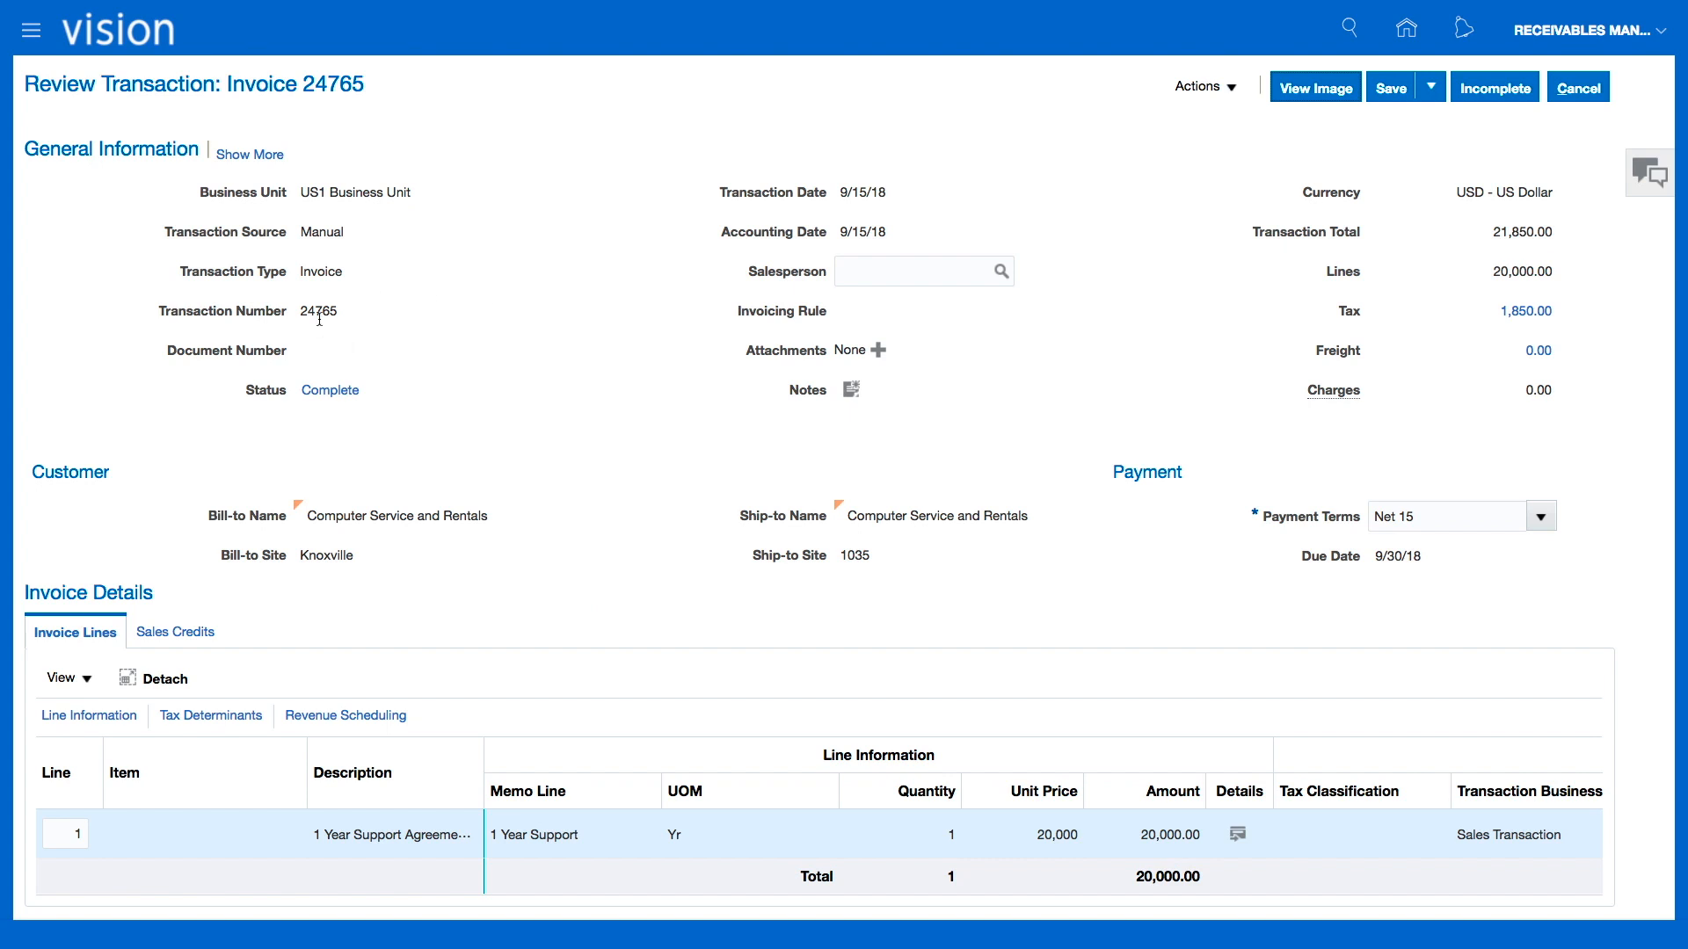
# Check the completed invoice's transaction number and review its distributions, closing them without saving
pyautogui.doubleClick(317, 313)
pyautogui.click(992, 455)
pyautogui.click(1428, 91)
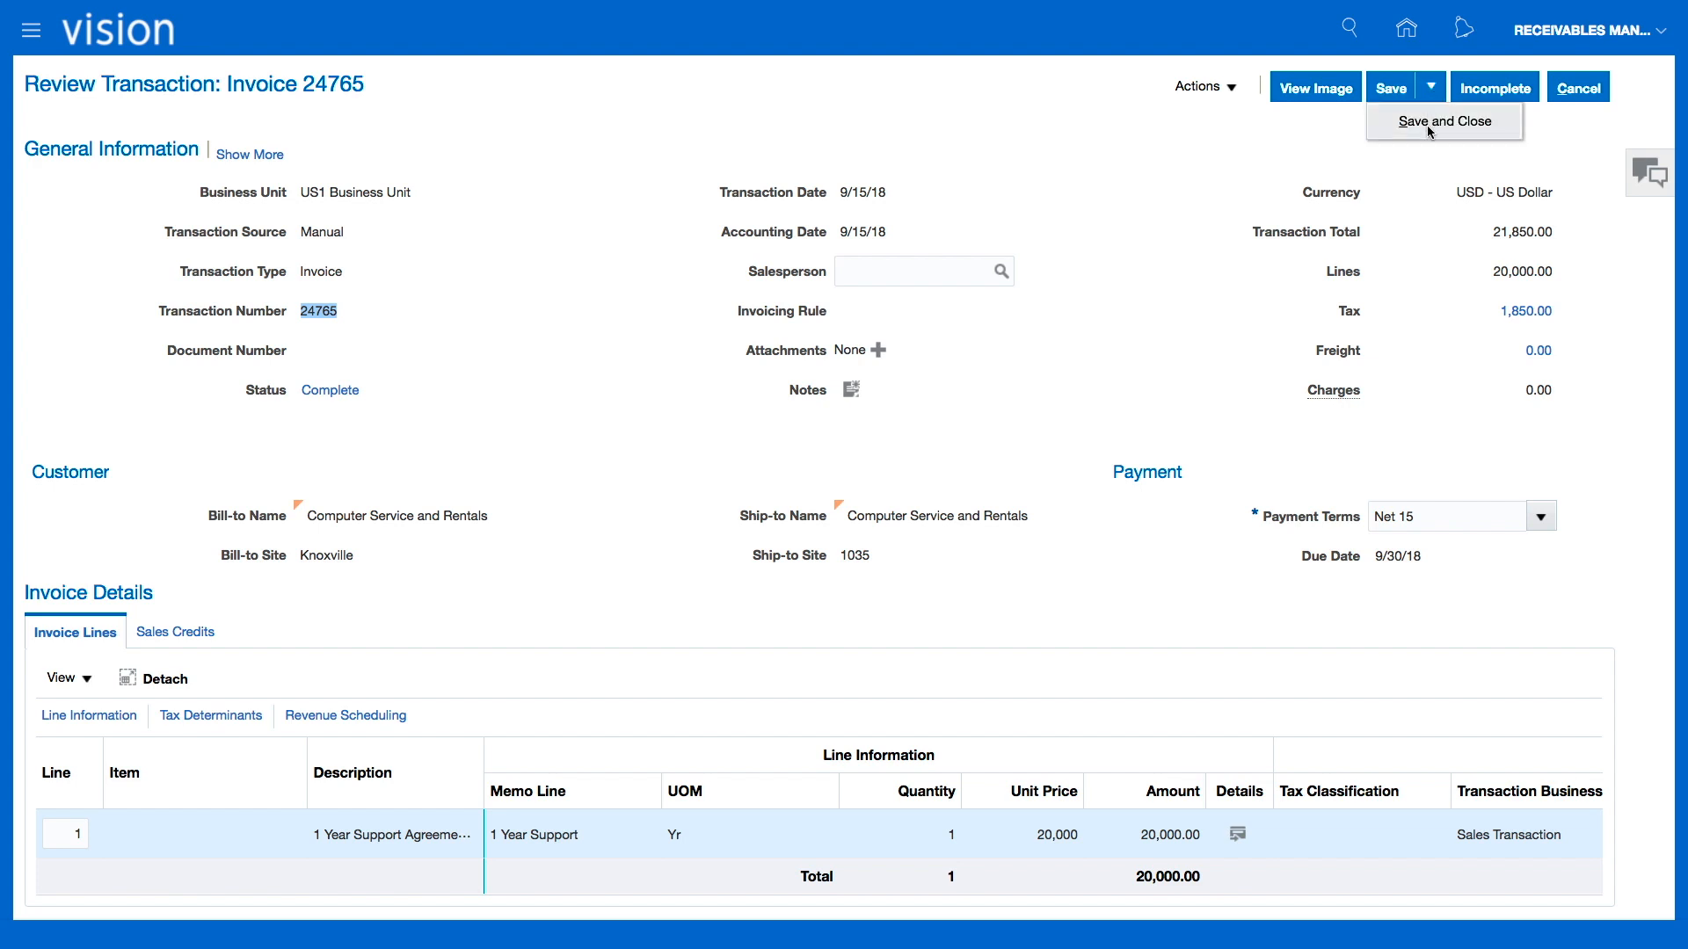
pyautogui.click(1231, 89)
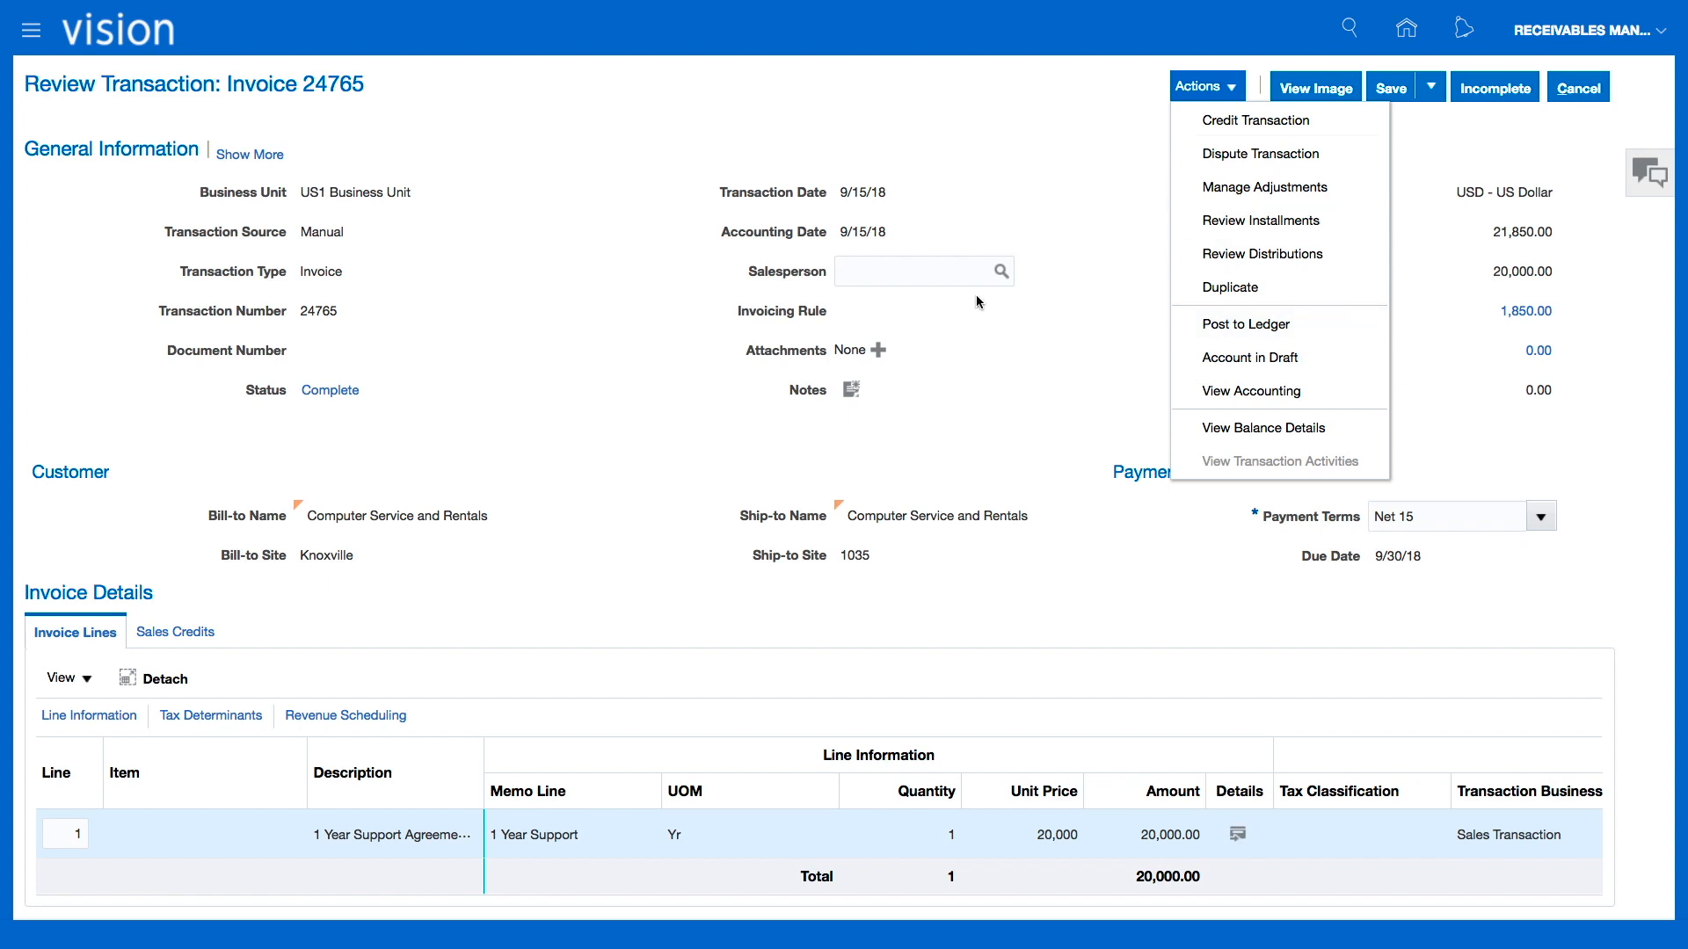
pyautogui.click(1282, 255)
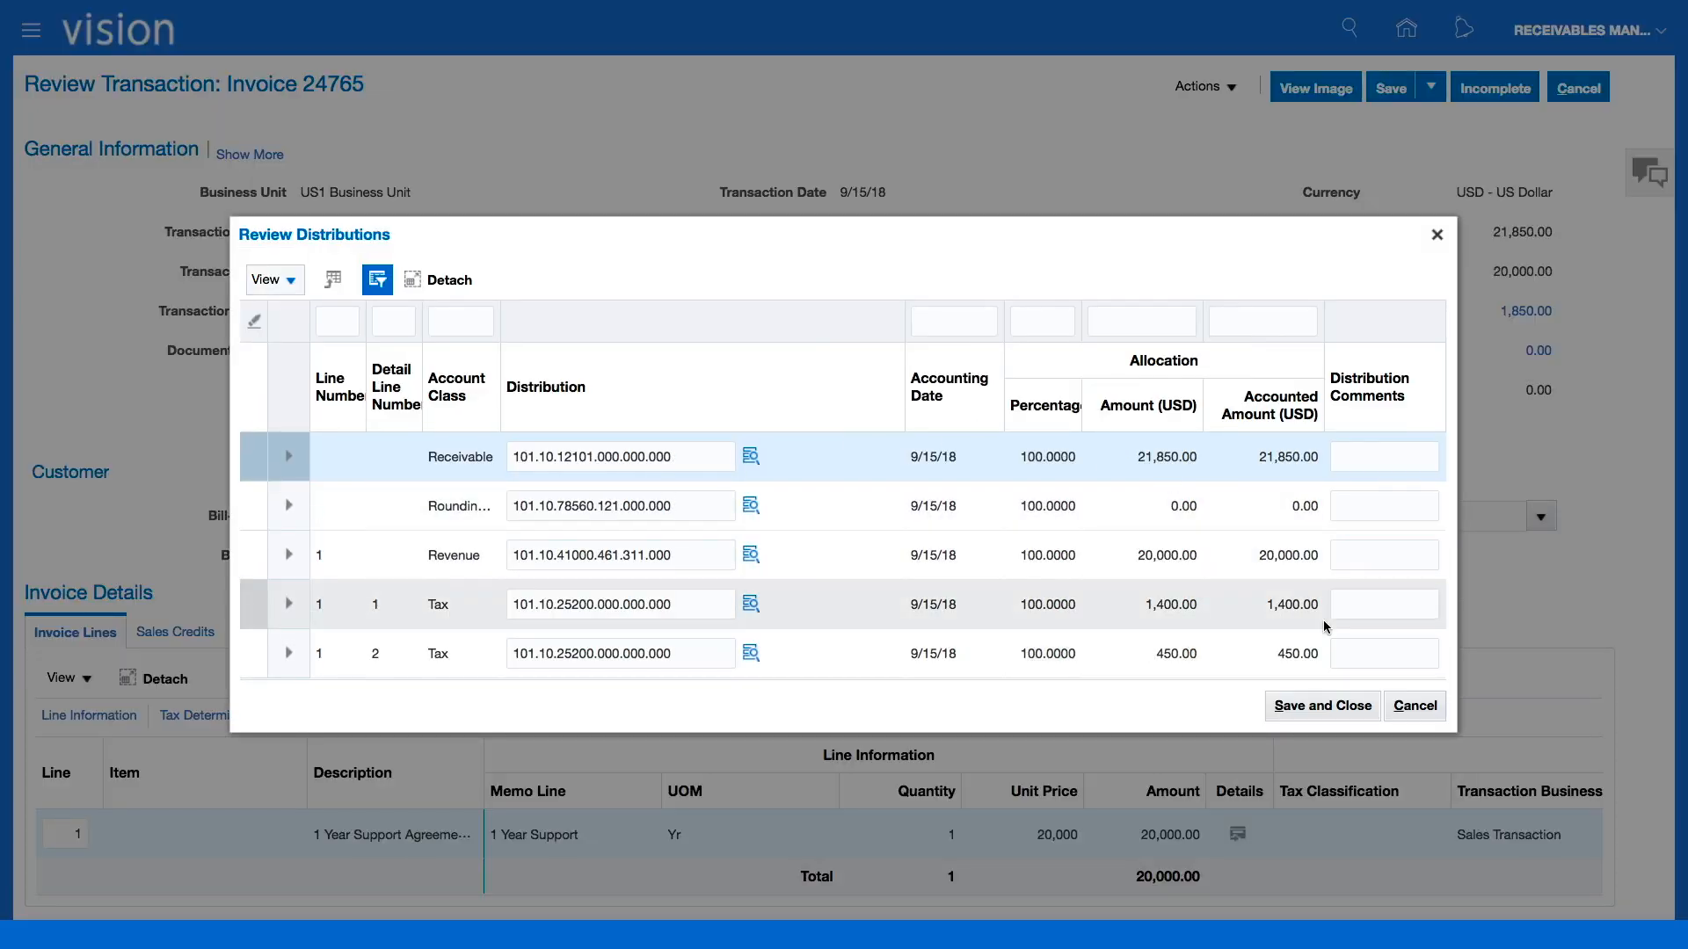
pyautogui.click(1409, 706)
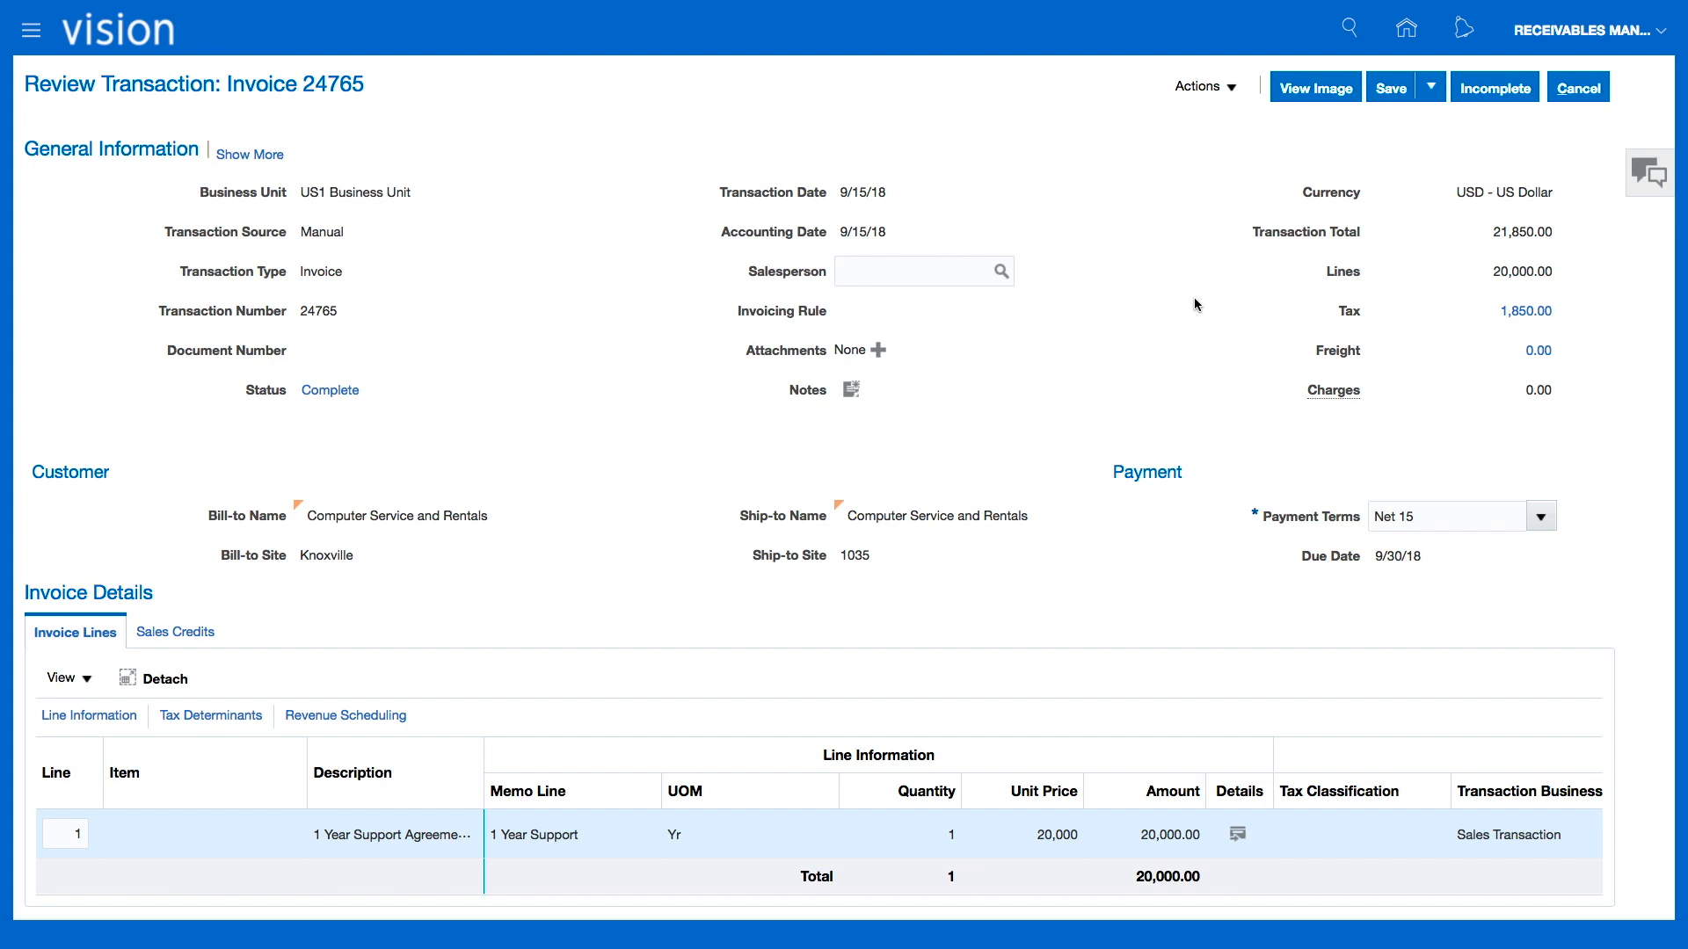
# Save and close the completed invoice and return to the home page
pyautogui.click(1430, 87)
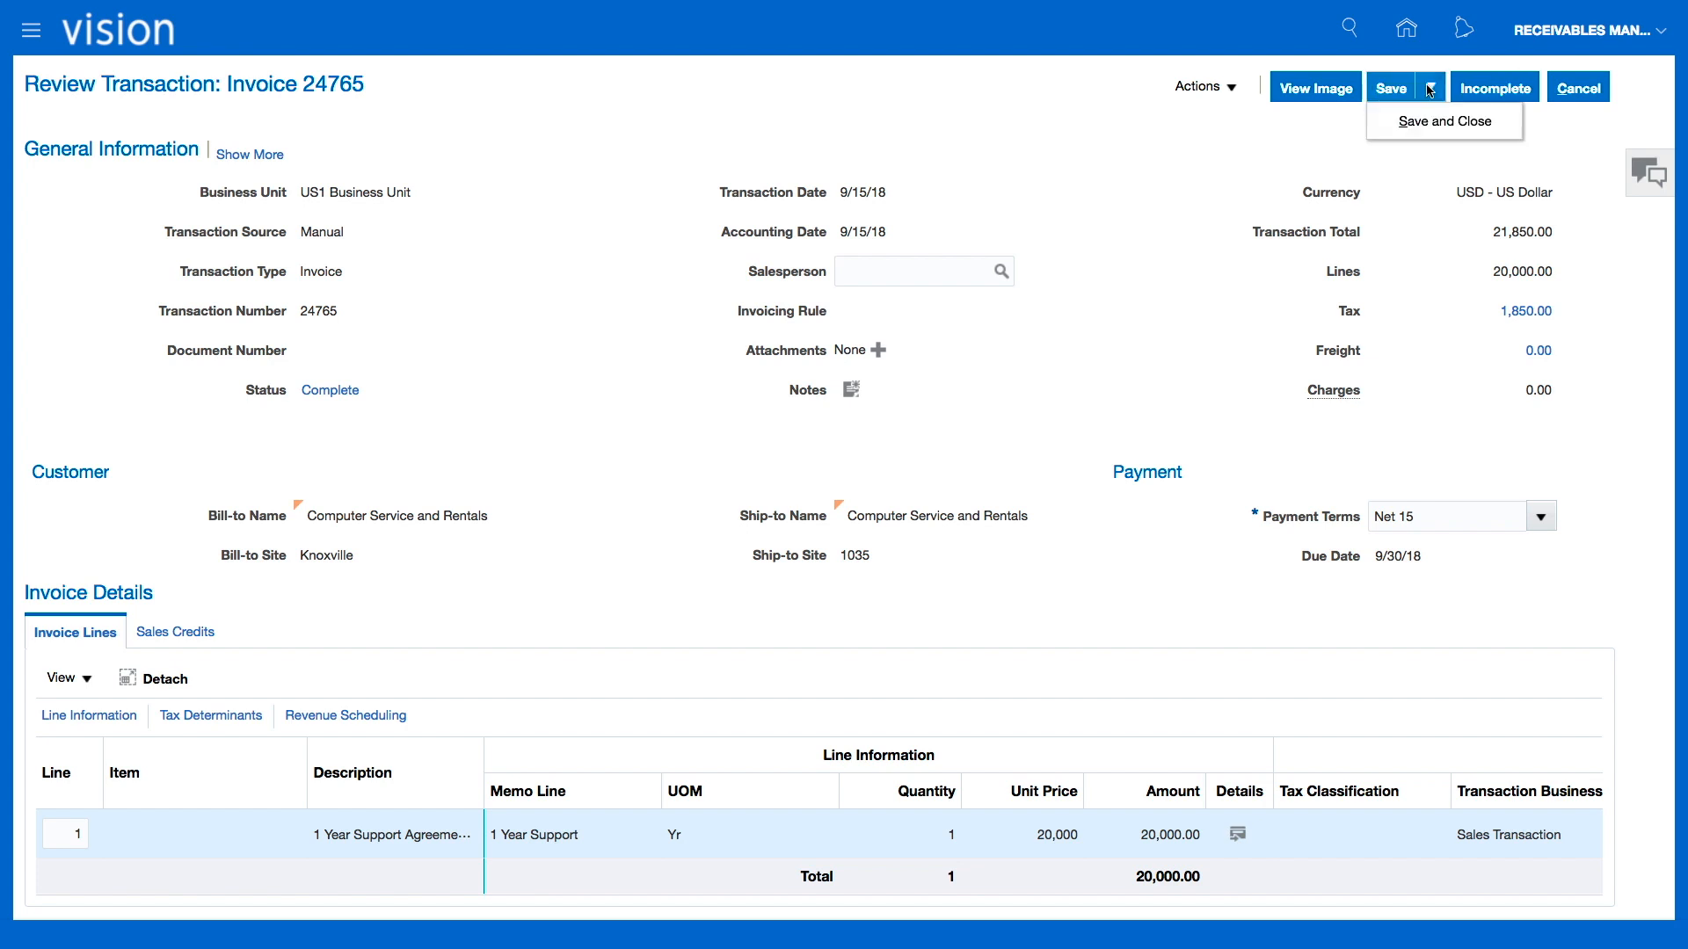
pyautogui.click(1428, 123)
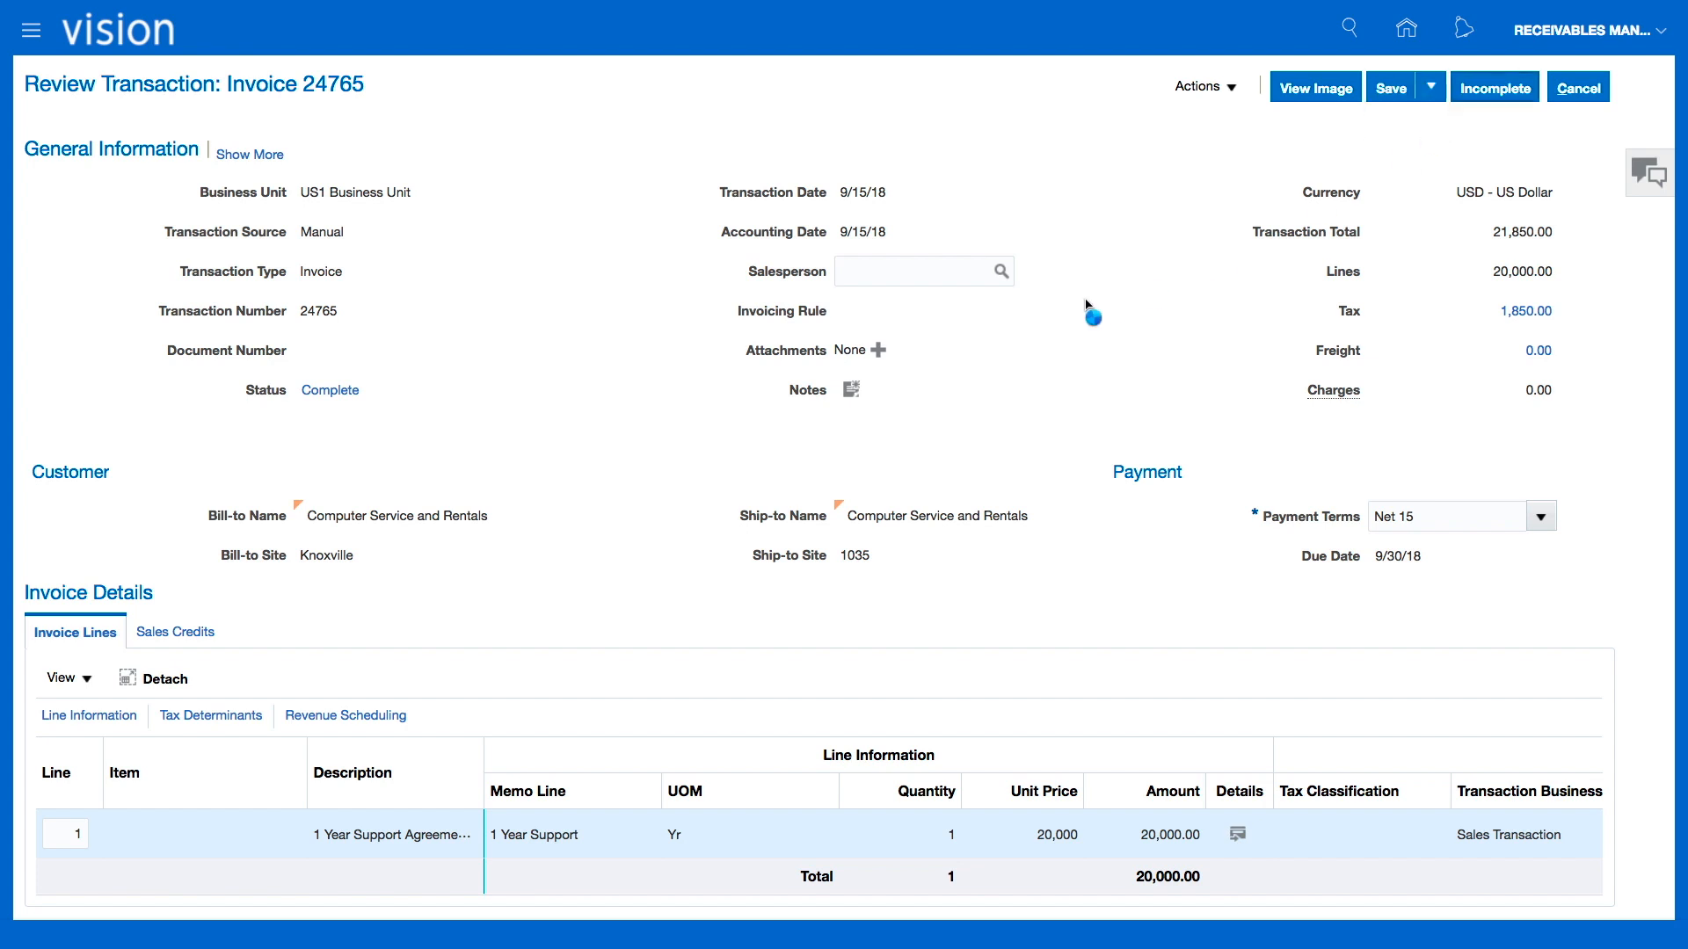
pyautogui.click(923, 275)
pyautogui.click(1406, 48)
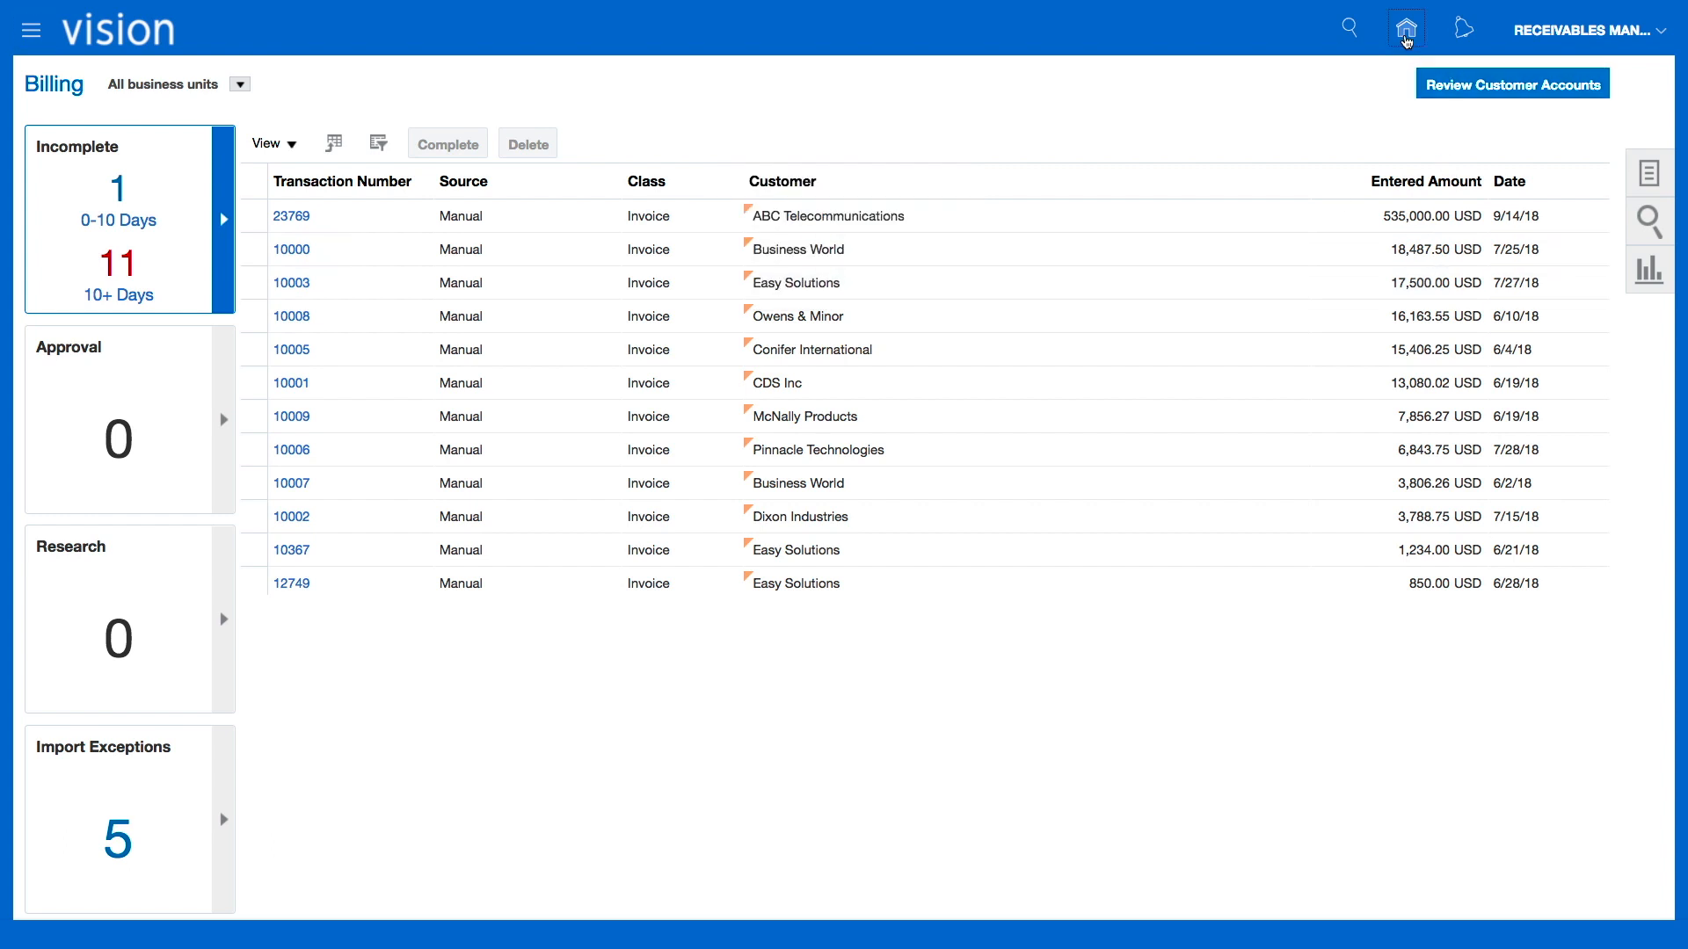